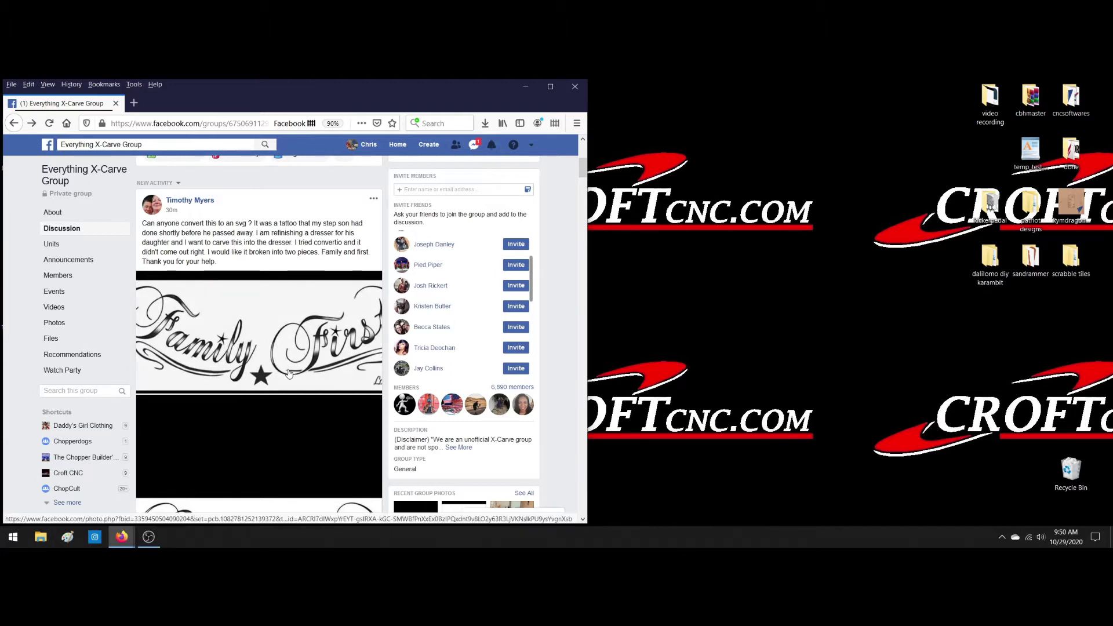
# Save the Family First photo from the group post's photo viewer to the desktop.
pyautogui.rightClick(289, 373)
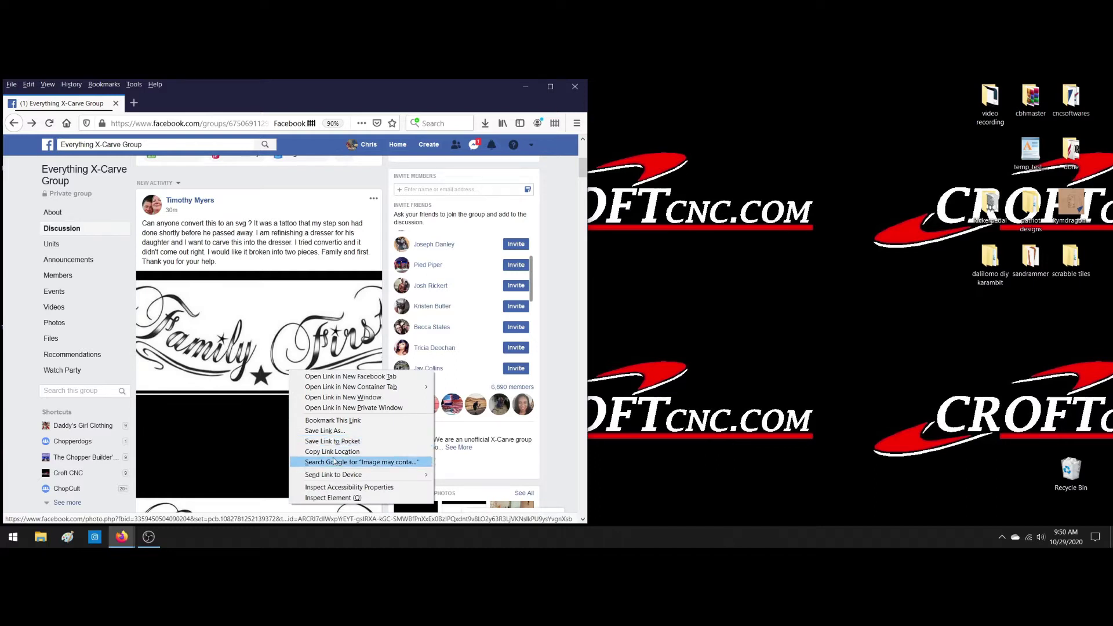
pyautogui.click(253, 327)
pyautogui.rightClick(249, 322)
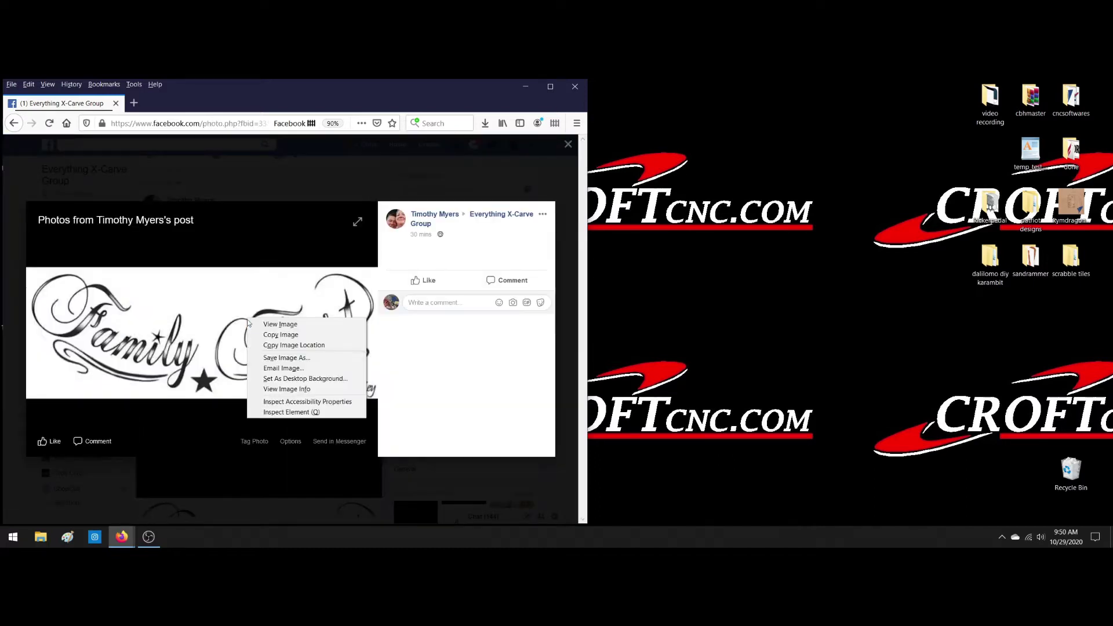
pyautogui.click(287, 357)
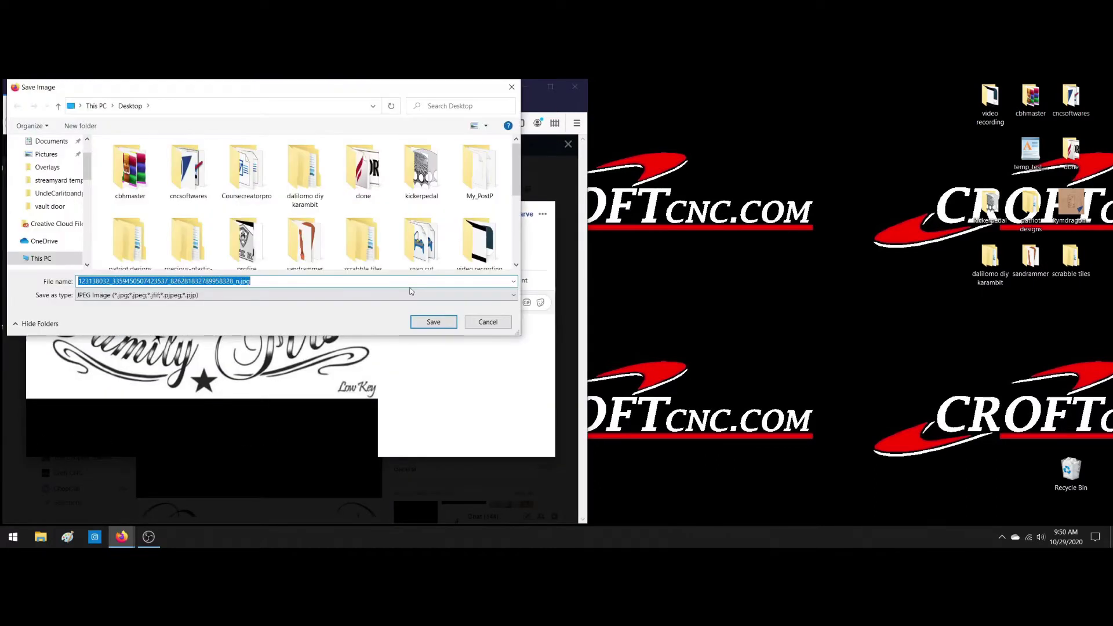
pyautogui.click(430, 324)
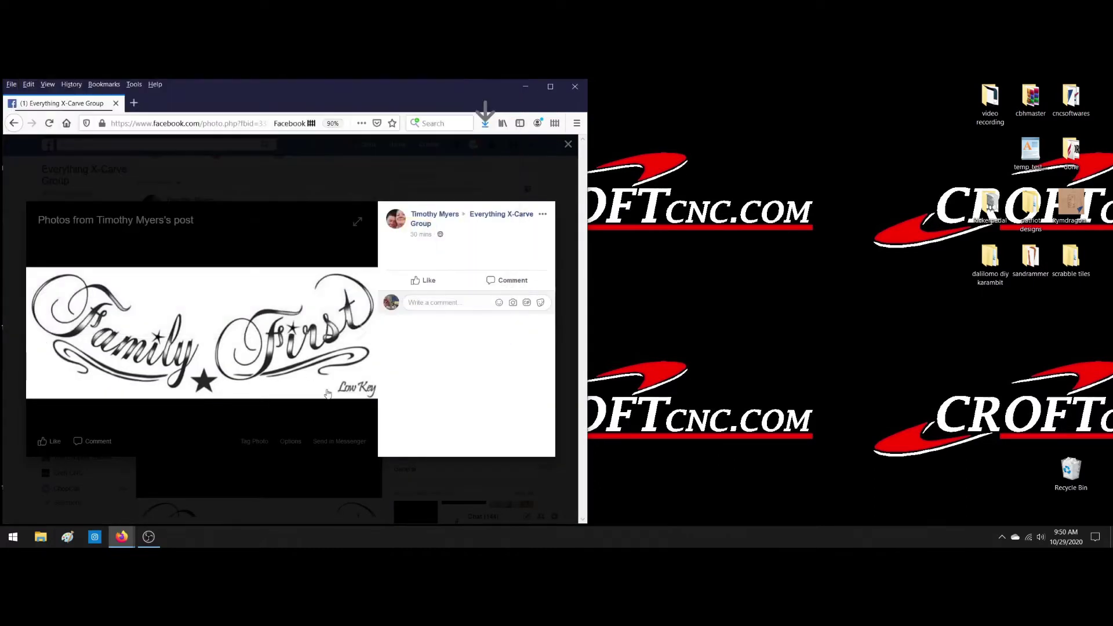
# Minimize Firefox and preview the downloaded Family First JPG, then close the preview.
pyautogui.click(528, 90)
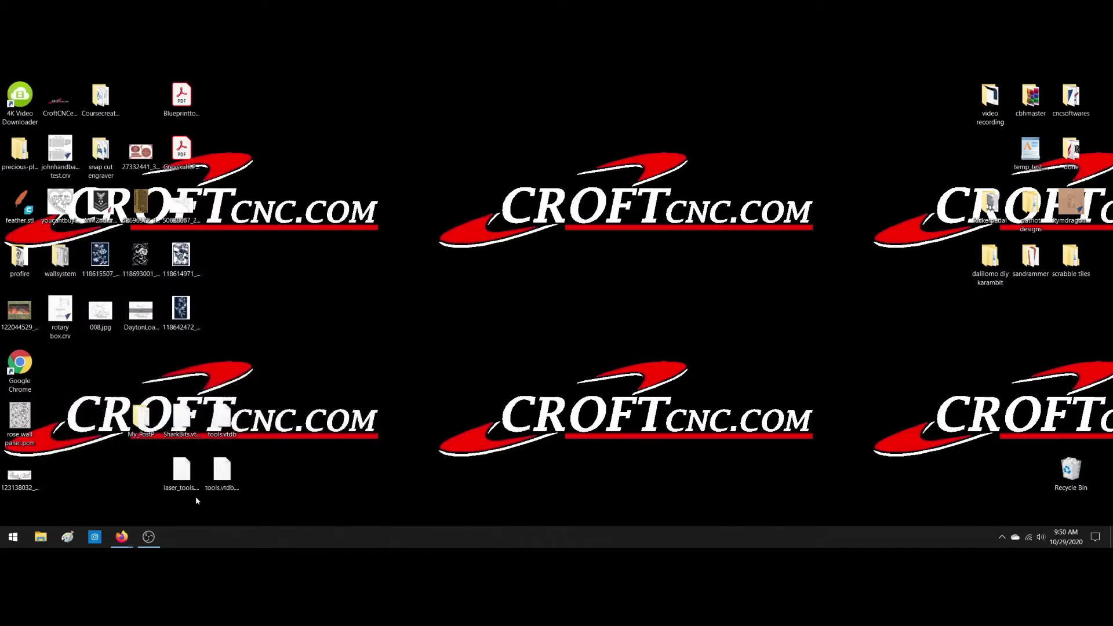
pyautogui.doubleClick(22, 482)
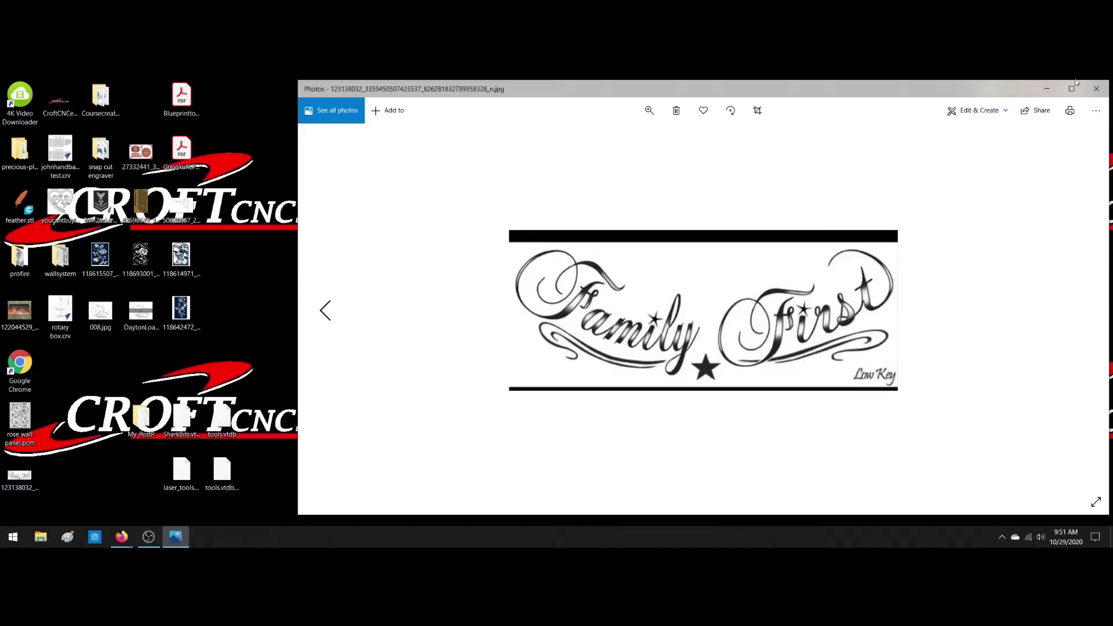
pyautogui.click(1096, 89)
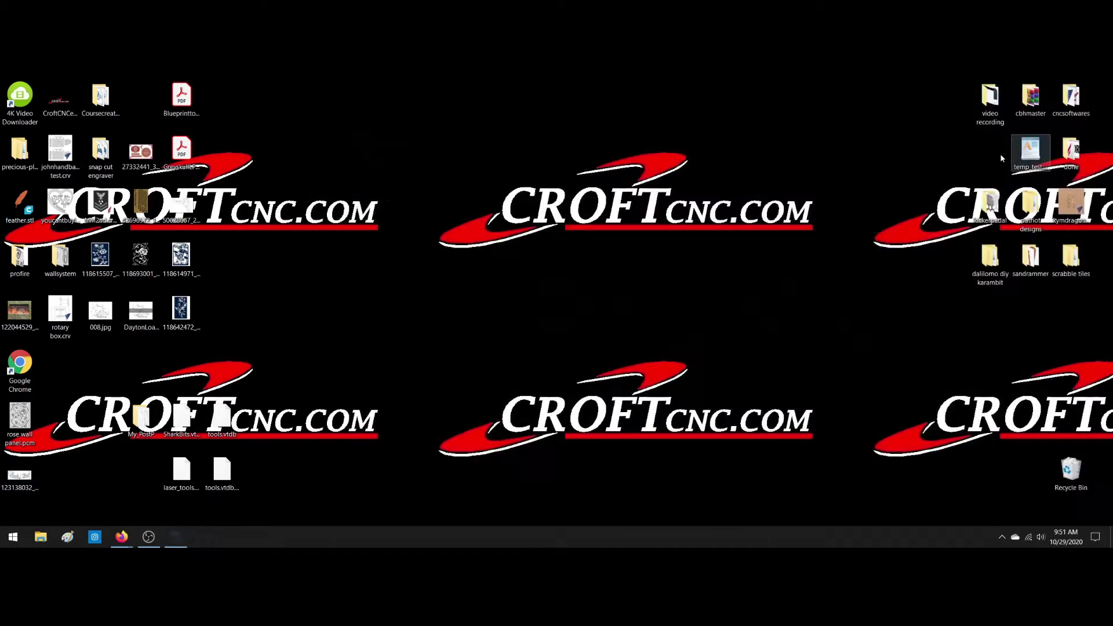
# Launch paint.net from the cncsoftwares desktop folder.
pyautogui.doubleClick(1071, 97)
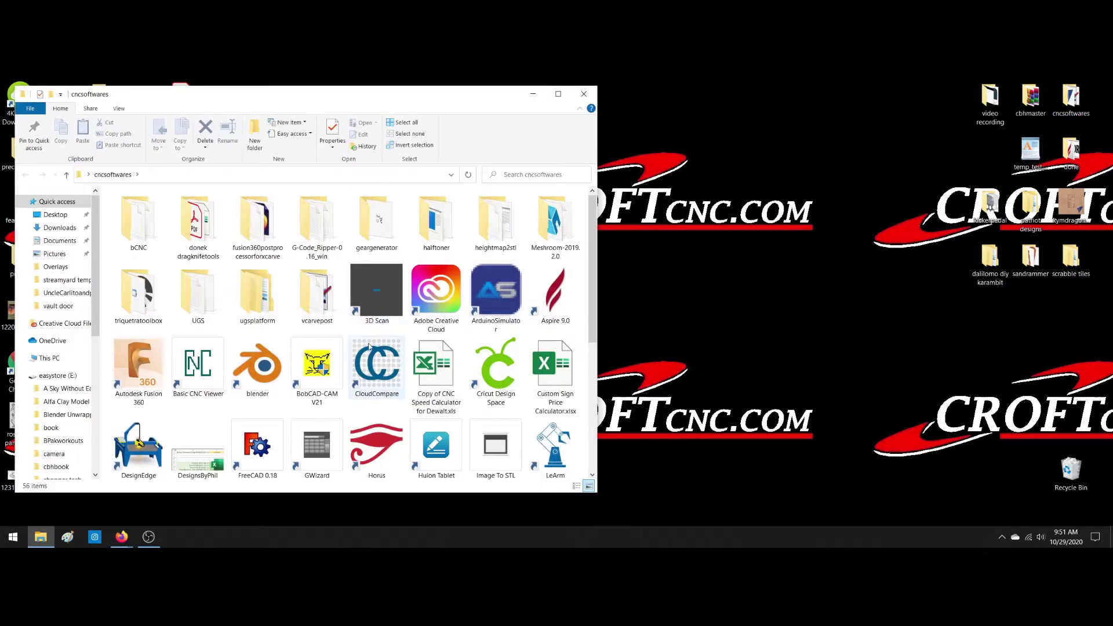
pyautogui.scroll(-3, 370, 348)
pyautogui.click(425, 286)
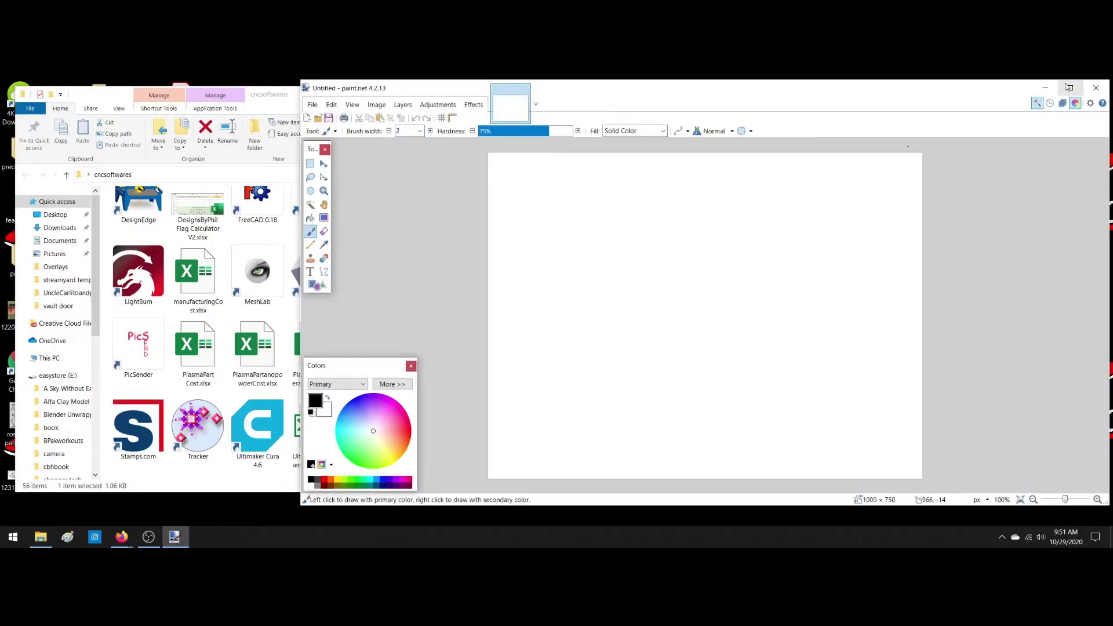
pyautogui.click(1070, 86)
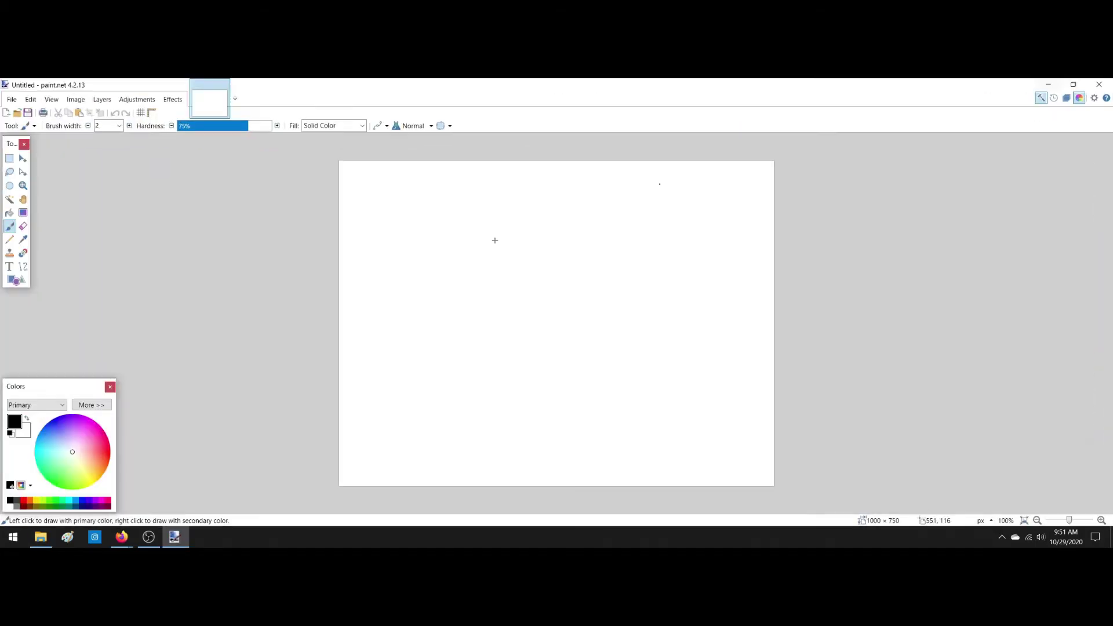
# Close paint.net and the folder, then bring up the saved image file's context menu.
pyautogui.click(12, 100)
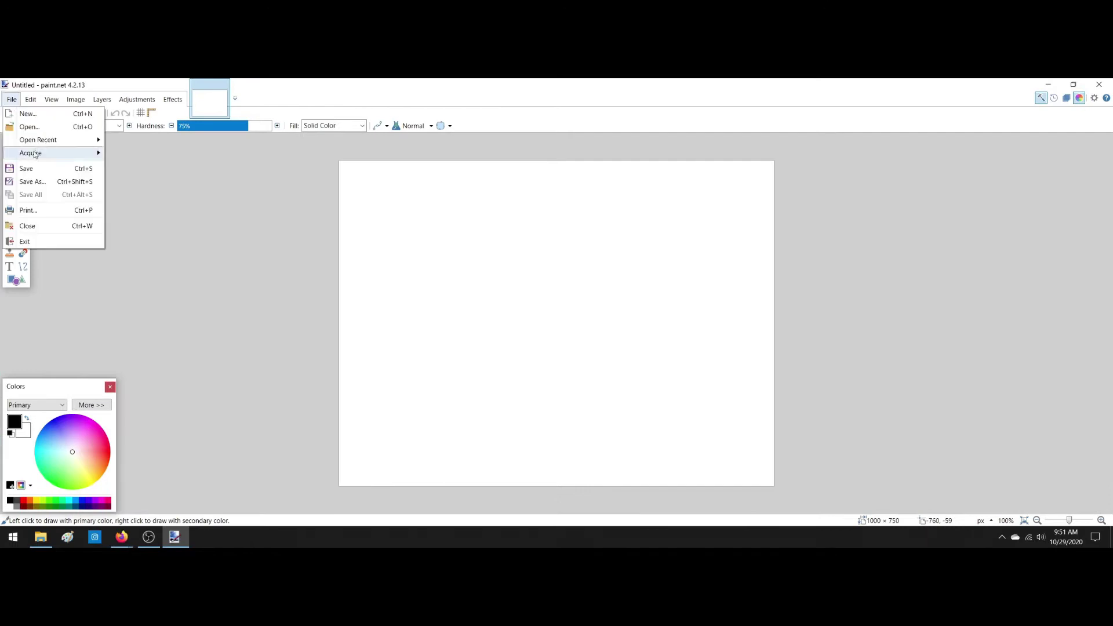
pyautogui.click(12, 99)
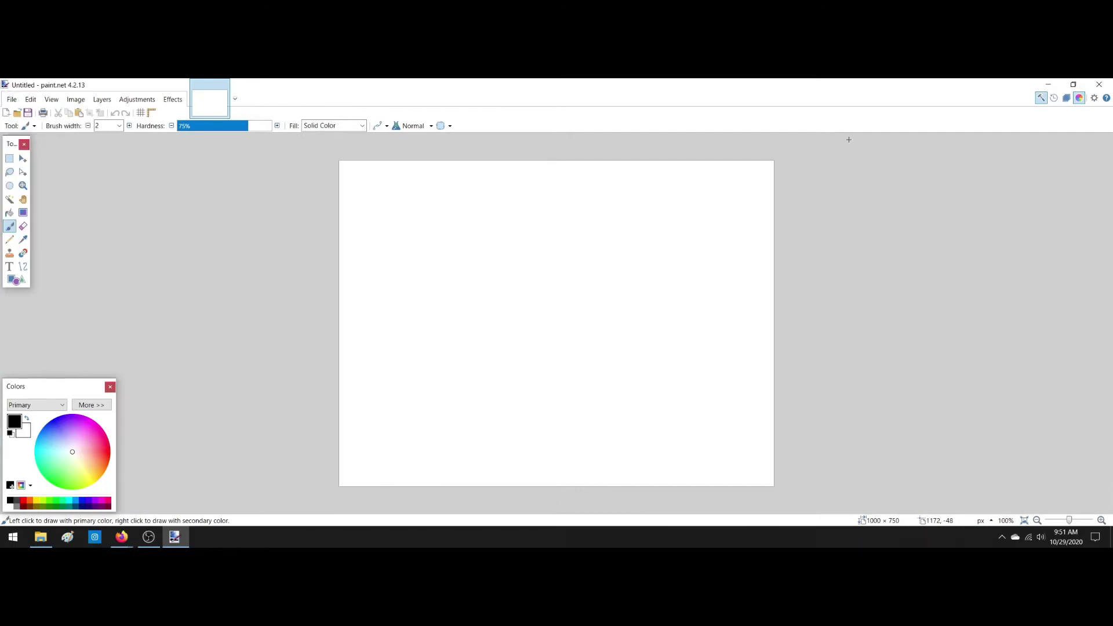
pyautogui.click(1101, 84)
pyautogui.click(589, 92)
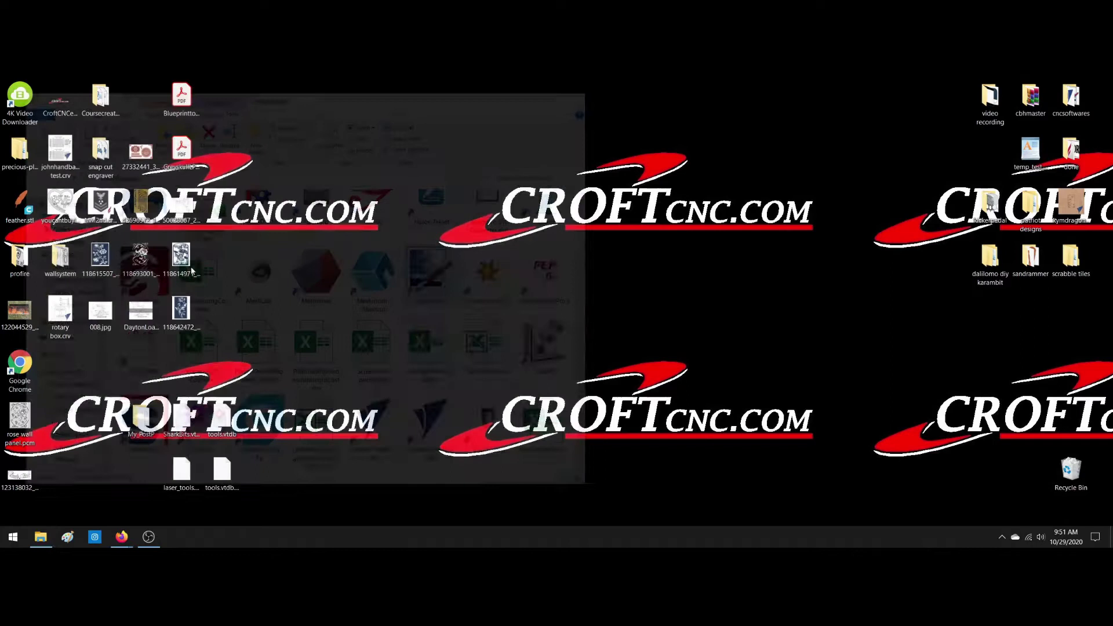
pyautogui.rightClick(20, 477)
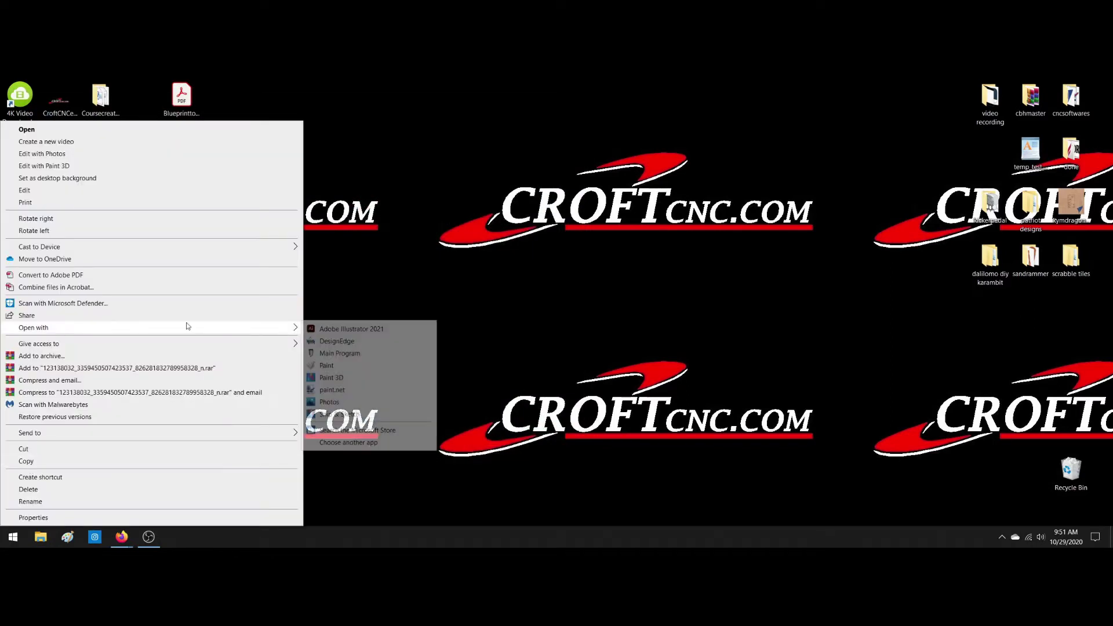
pyautogui.moveTo(33, 328)
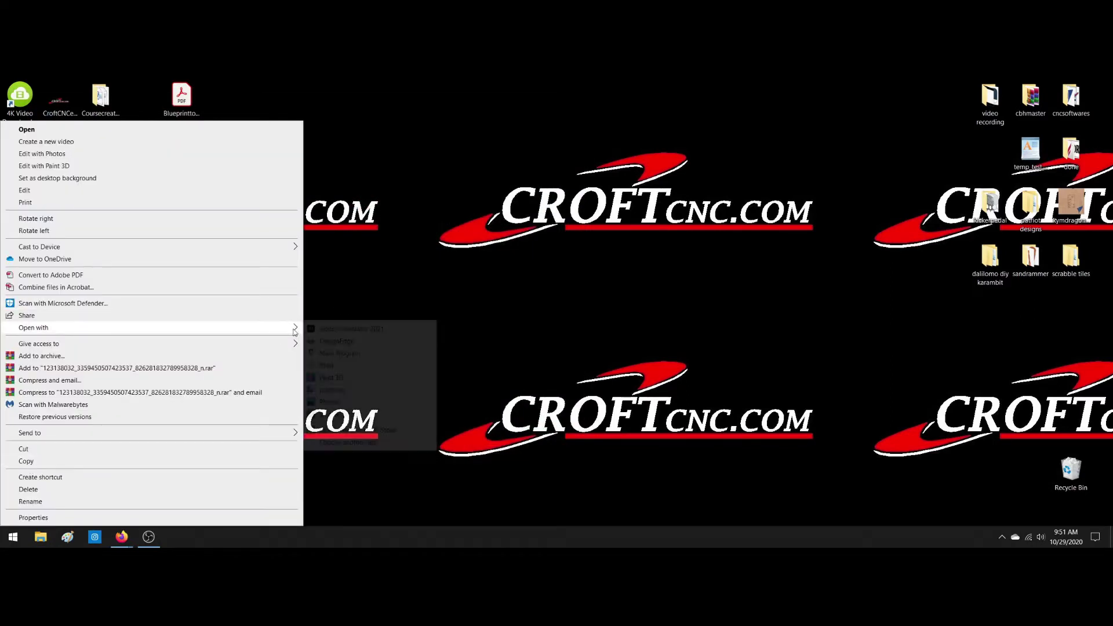
# Open the image in paint.net and resize it to 6 inches wide, 900 × 373 pixels.
pyautogui.click(342, 391)
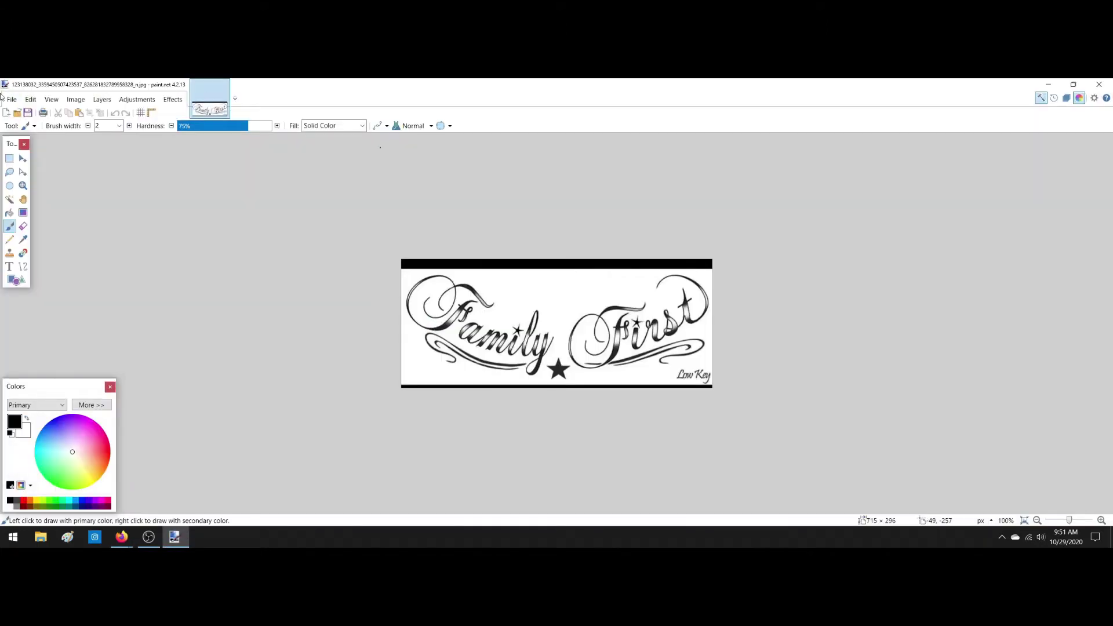
pyautogui.click(78, 100)
pyautogui.click(140, 128)
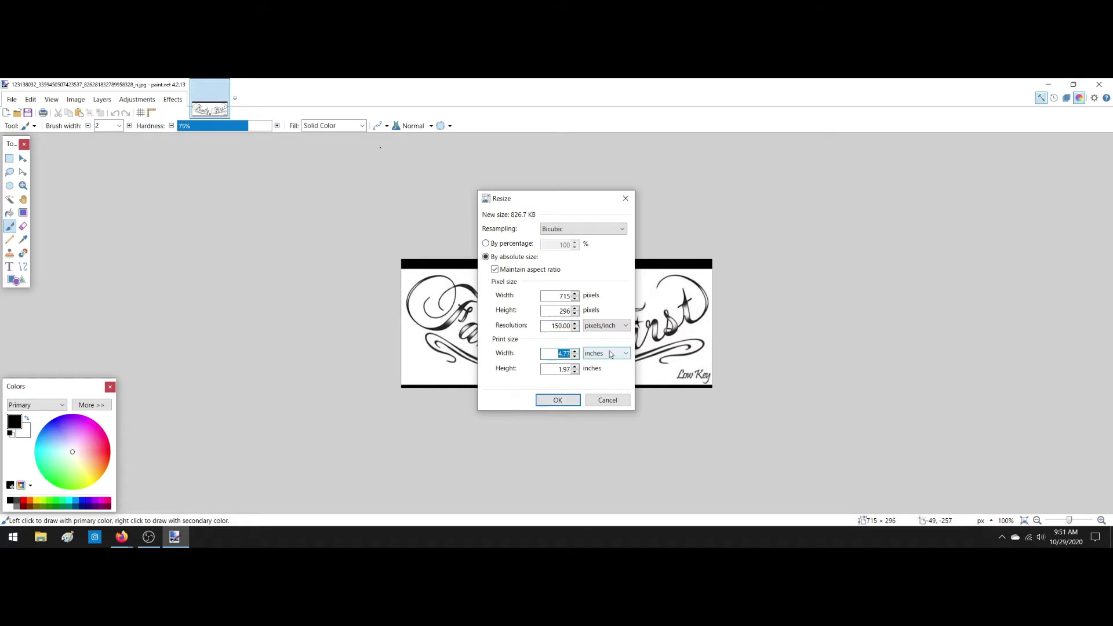
pyautogui.write('6')
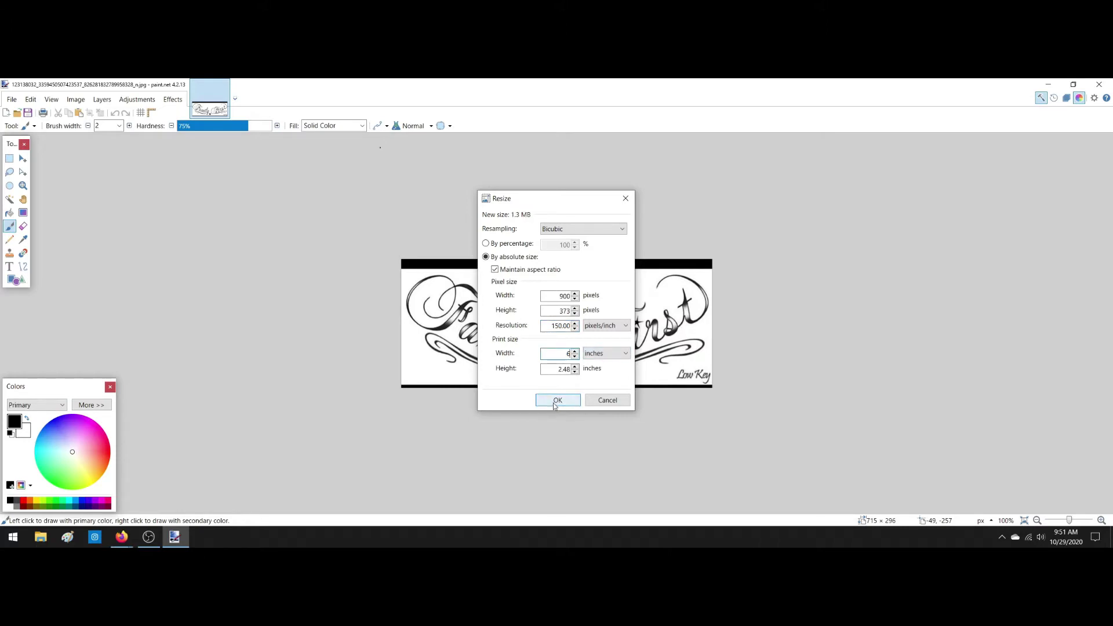
pyautogui.click(557, 401)
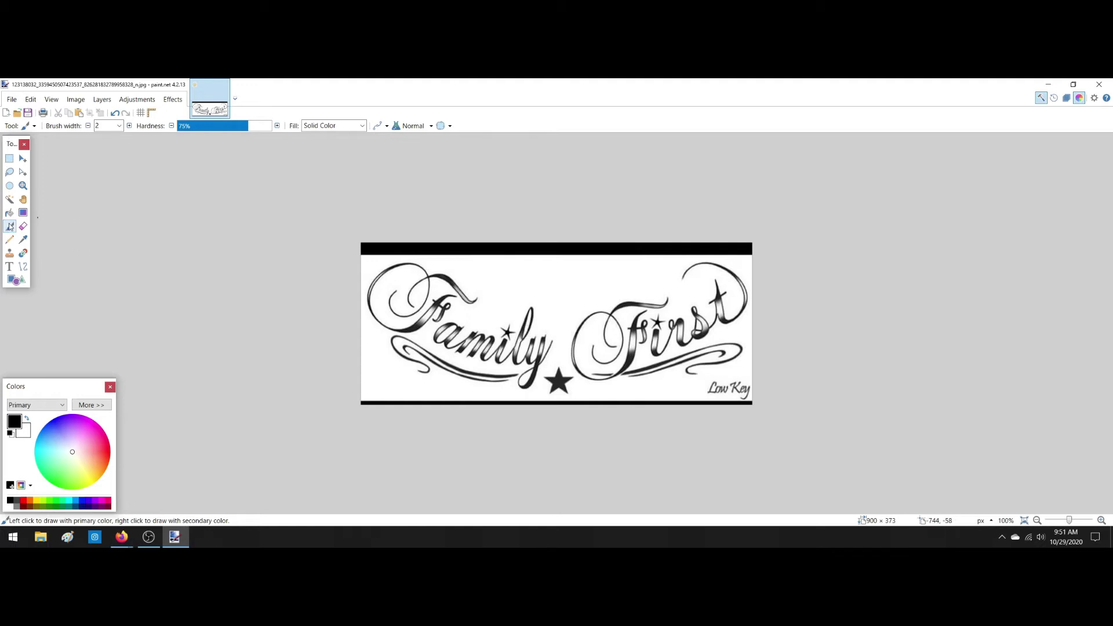
# Select the white background with Magic Wand and erase it to transparency.
pyautogui.click(10, 200)
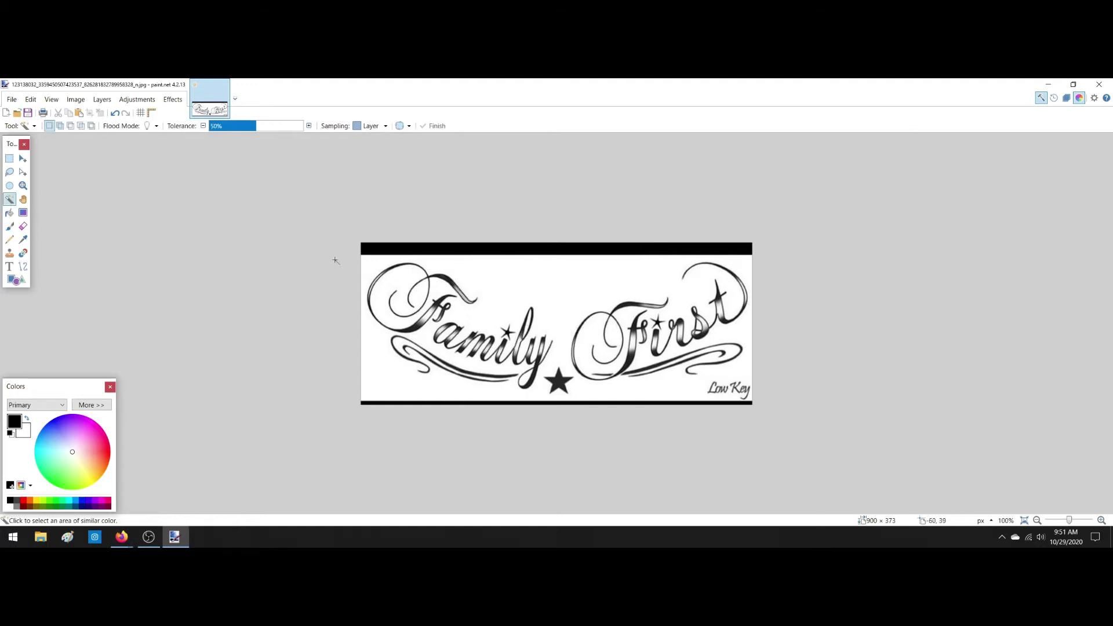
pyautogui.click(530, 274)
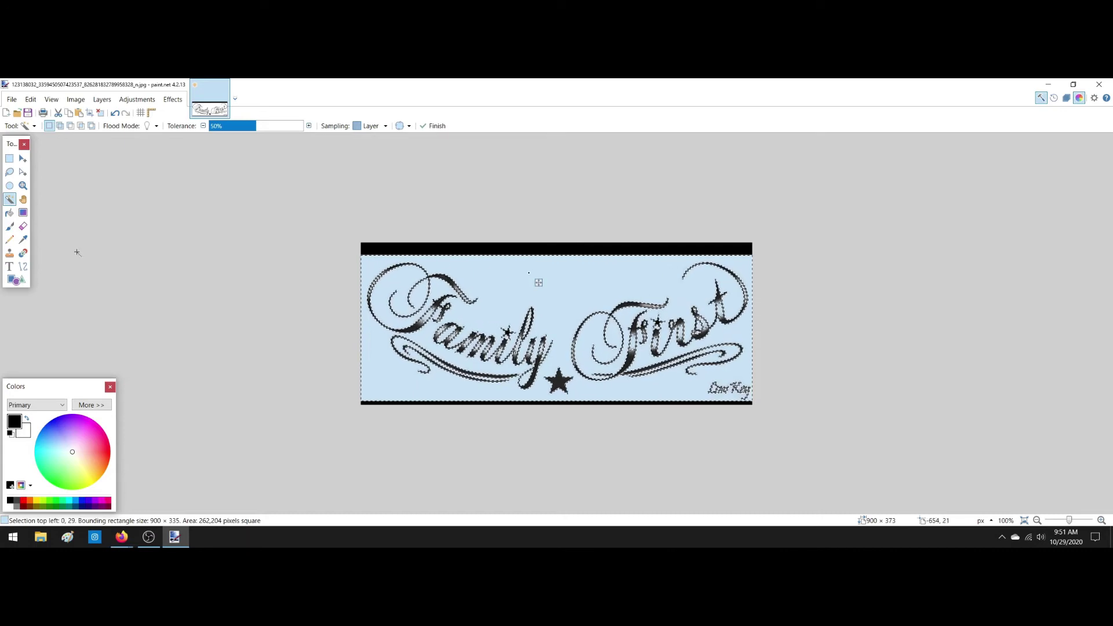
pyautogui.click(23, 227)
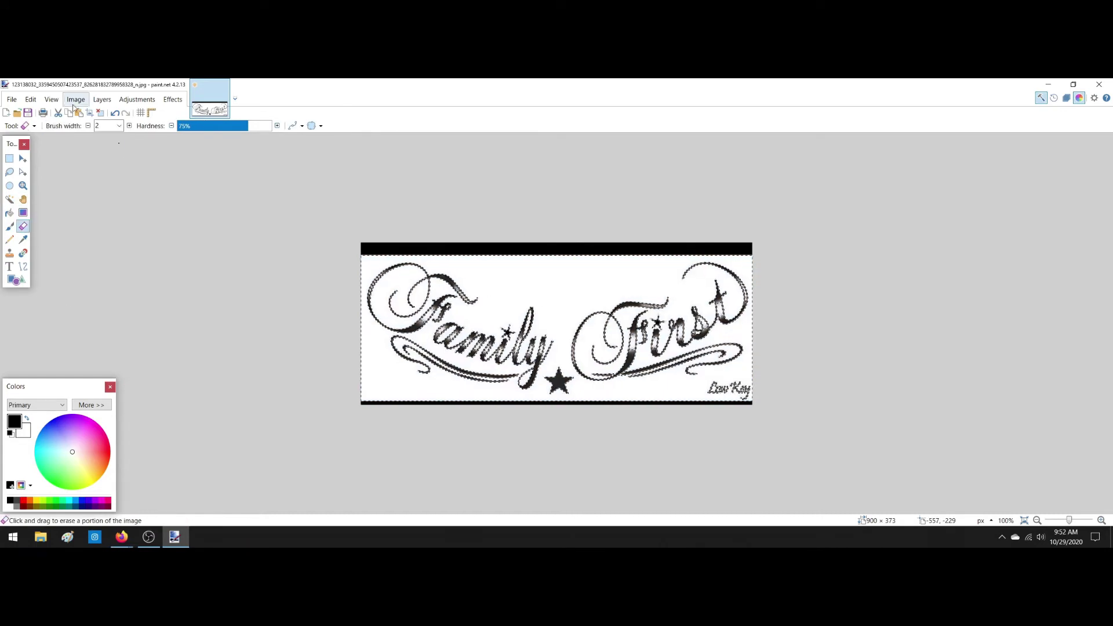
pyautogui.write('500')
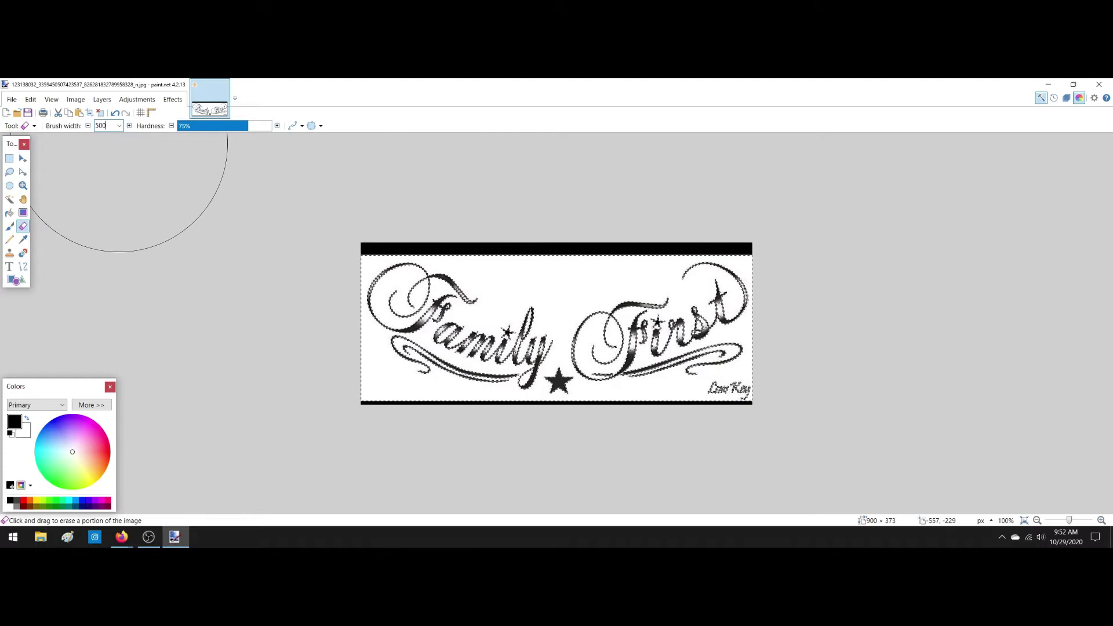
pyautogui.moveTo(299, 269); pyautogui.dragTo(643, 262)
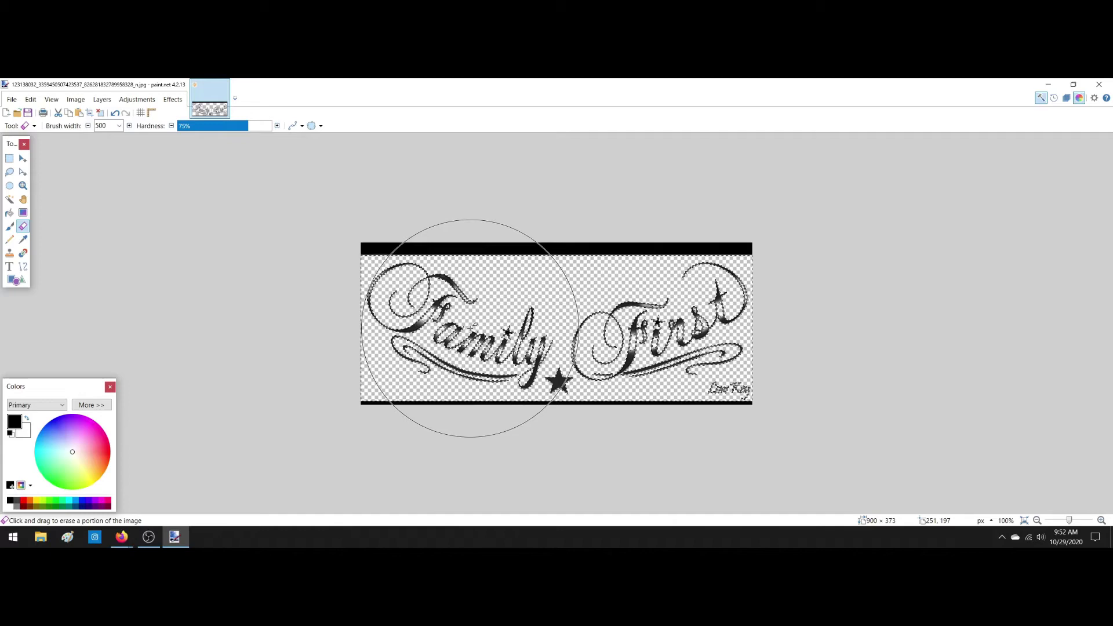
# Paint the selected lettering solid black with the Paintbrush, then deselect.
pyautogui.click(470, 328)
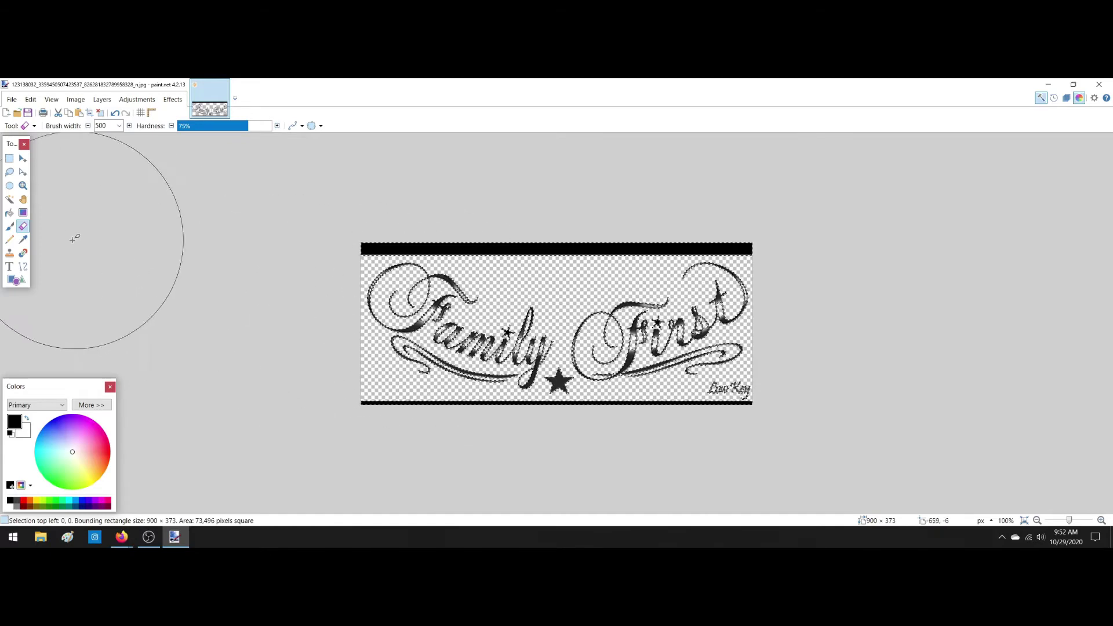
pyautogui.click(10, 228)
pyautogui.moveTo(336, 340); pyautogui.dragTo(646, 378)
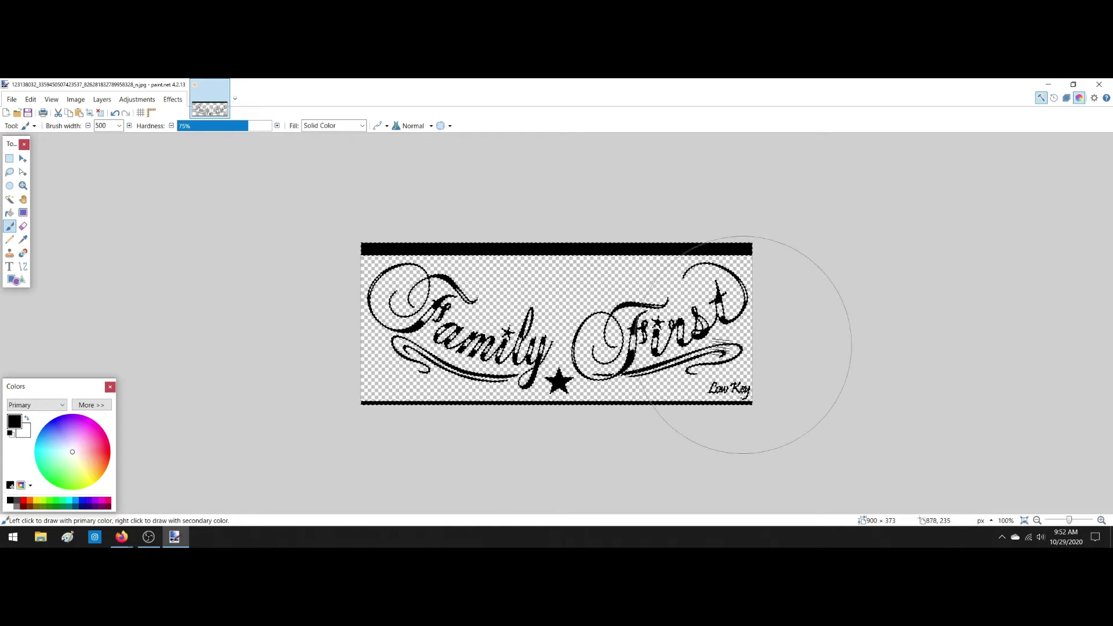
pyautogui.click(9, 199)
pyautogui.click(176, 233)
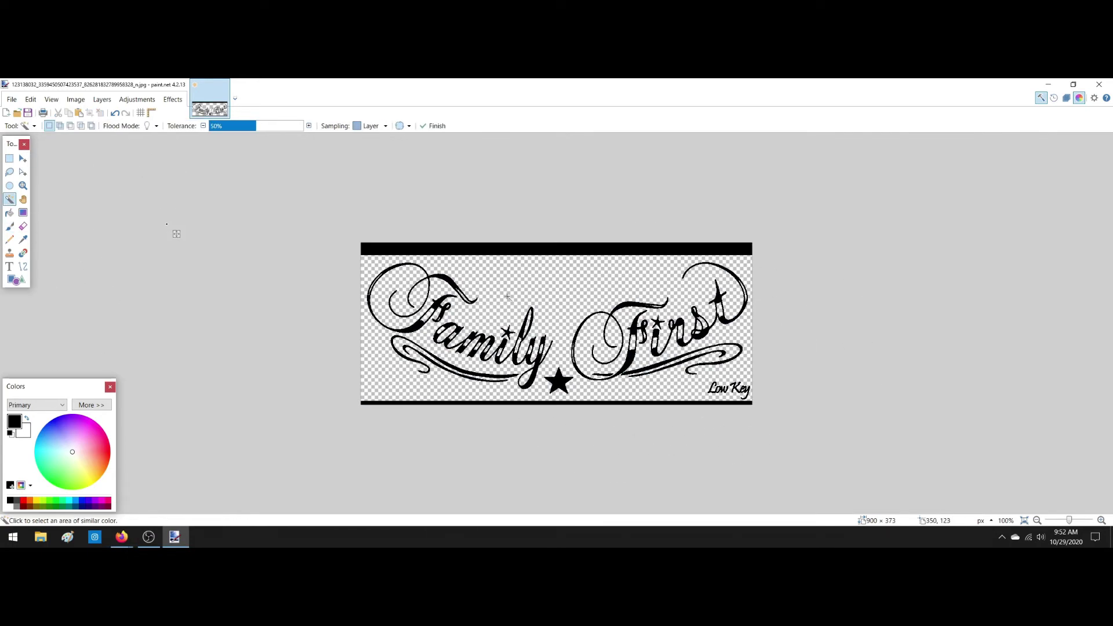
# Crop the image to the area between the black bars, leaving 900 × 326 pixels.
pyautogui.click(10, 160)
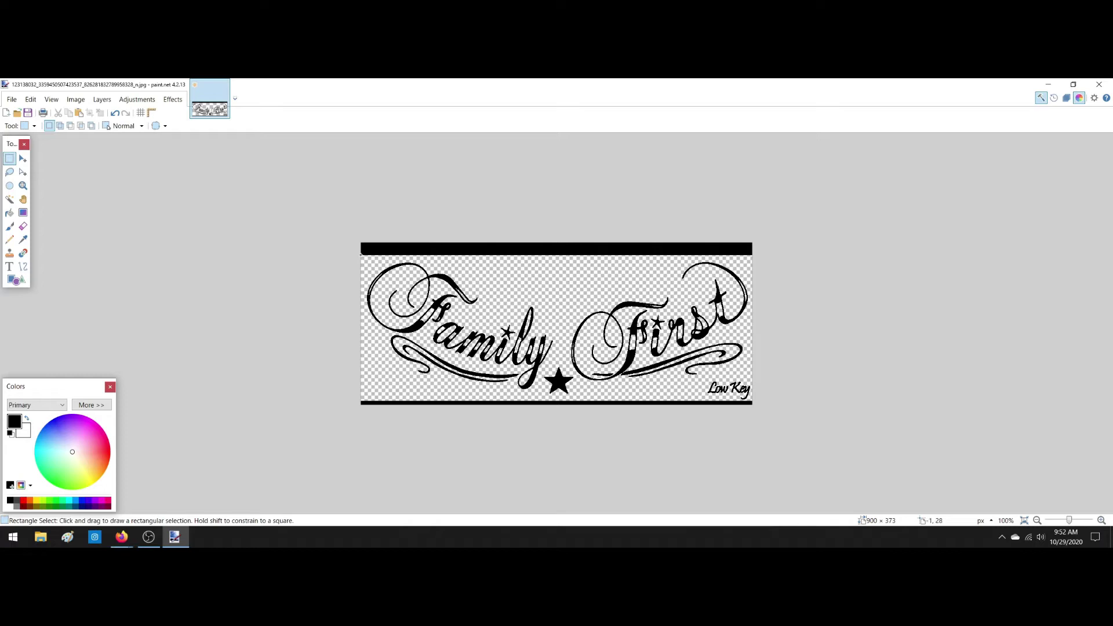
pyautogui.moveTo(360, 255); pyautogui.dragTo(761, 396)
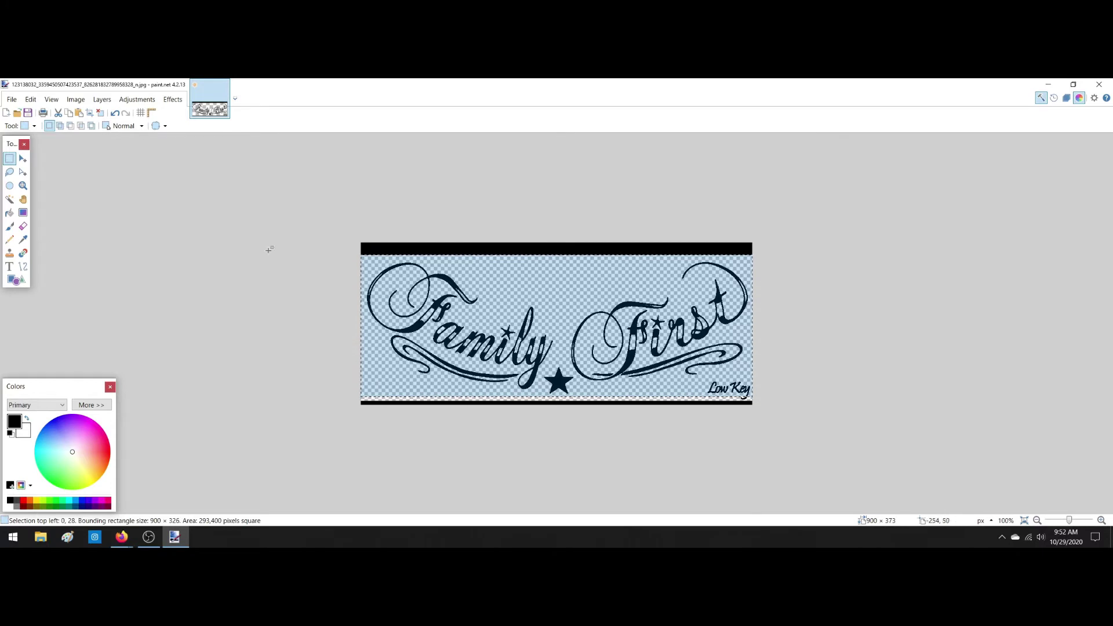
pyautogui.click(78, 103)
pyautogui.click(87, 114)
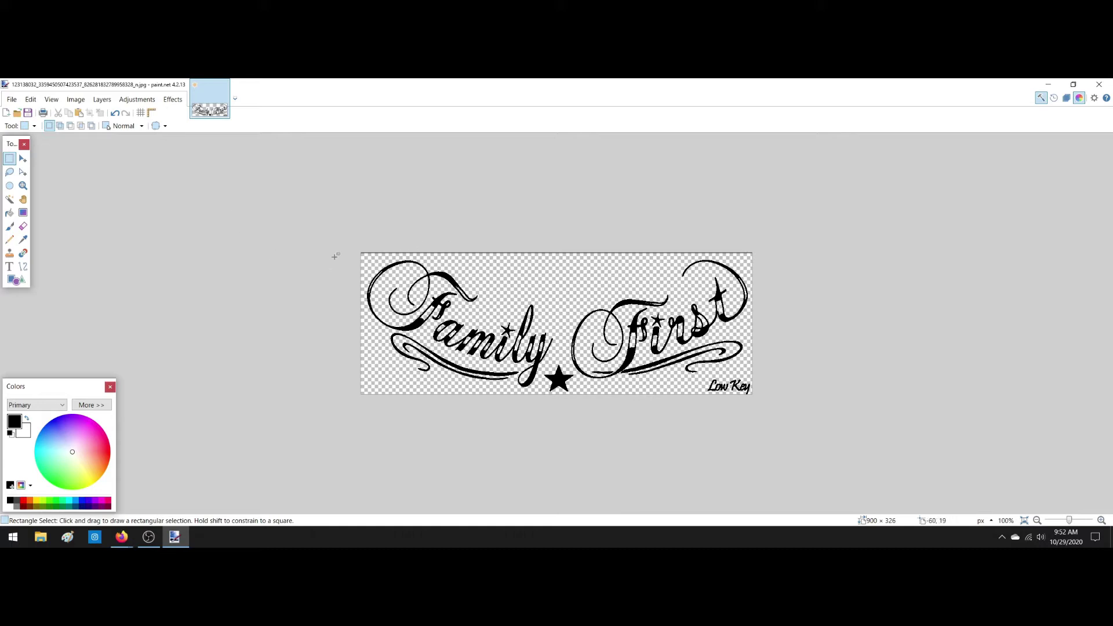
# Erase the Low Key signature at lower right, then cancel the JPEG save settings.
pyautogui.click(23, 226)
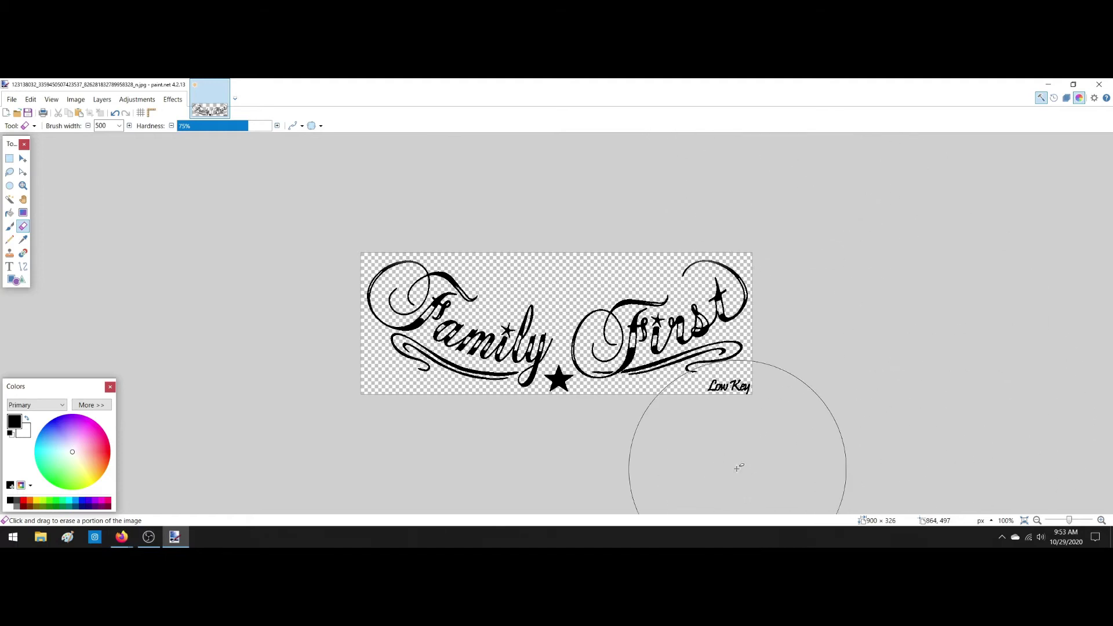
pyautogui.click(764, 474)
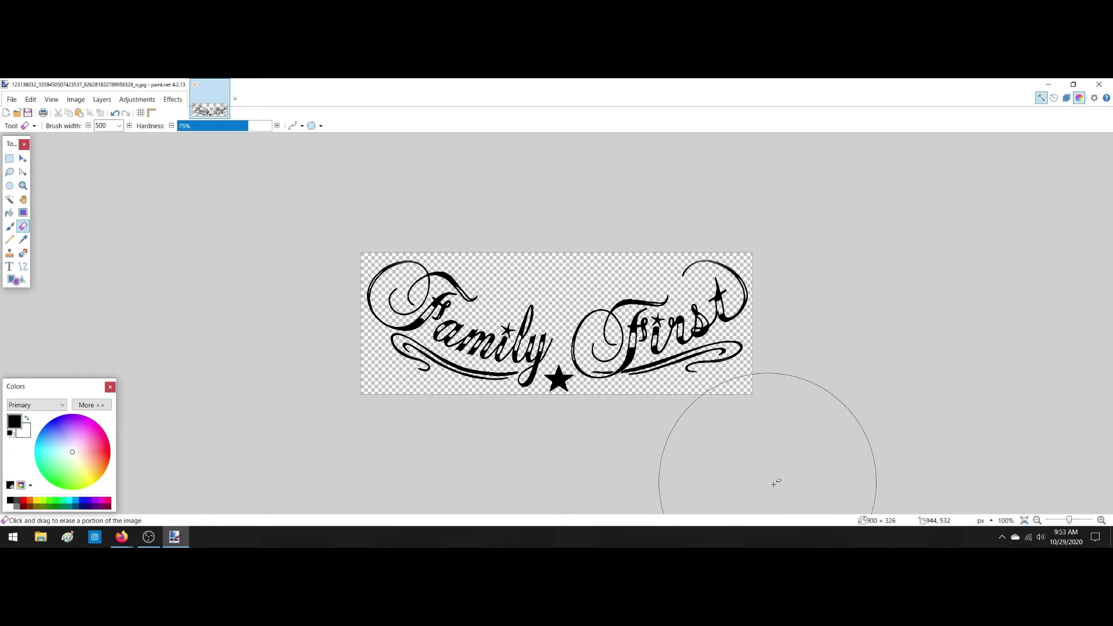
pyautogui.click(12, 99)
pyautogui.click(26, 170)
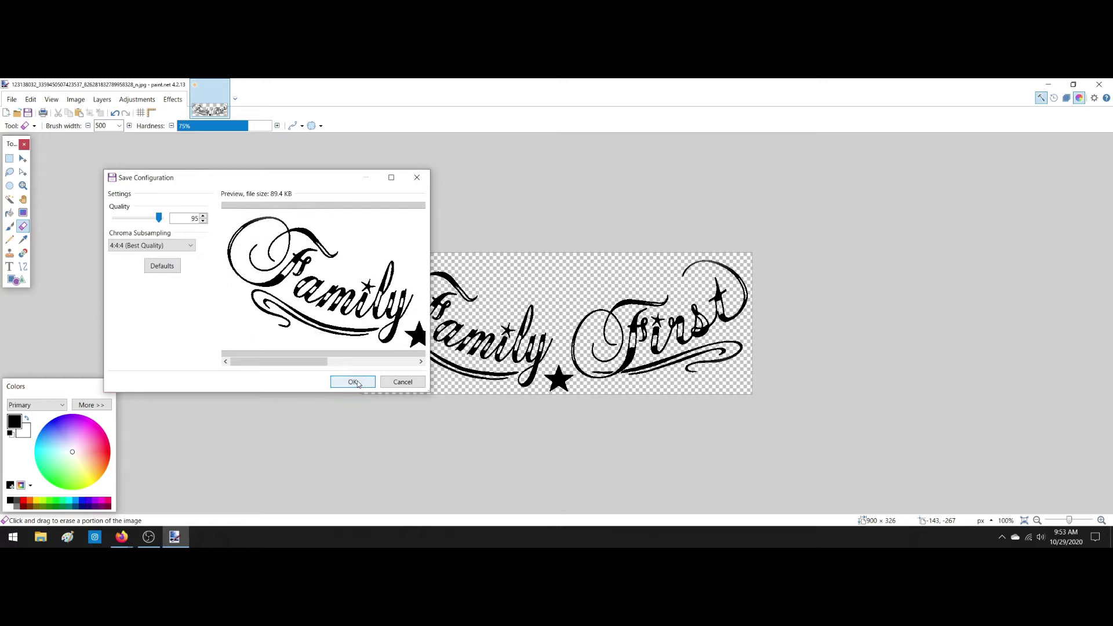
pyautogui.click(398, 384)
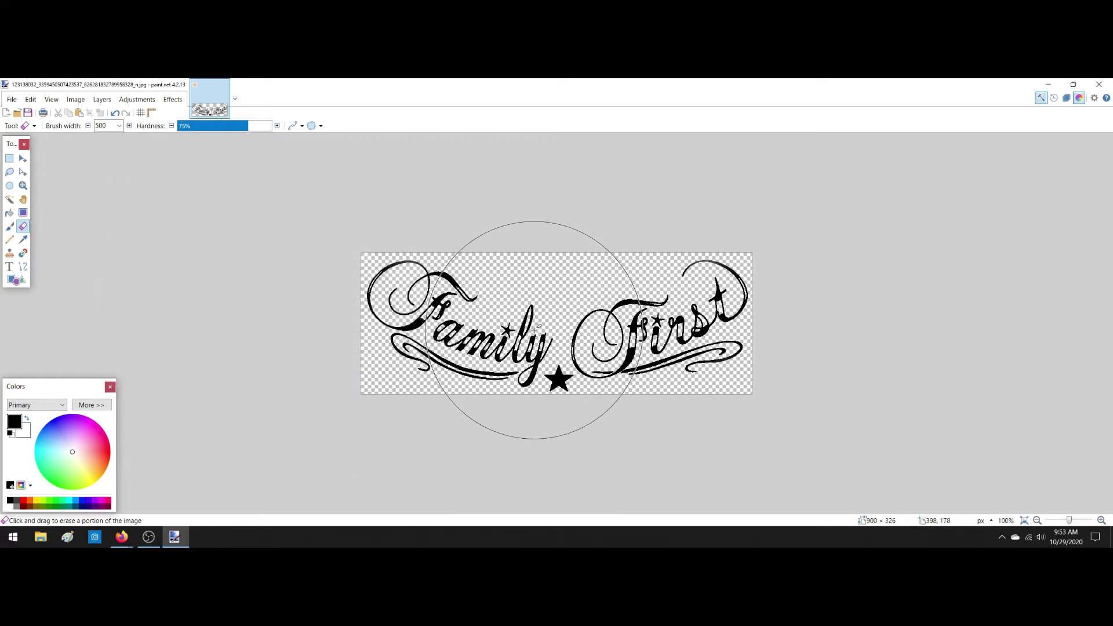
pyautogui.keyDown('ctrl'); pyautogui.scroll(5, 533, 329); pyautogui.keyUp('ctrl')
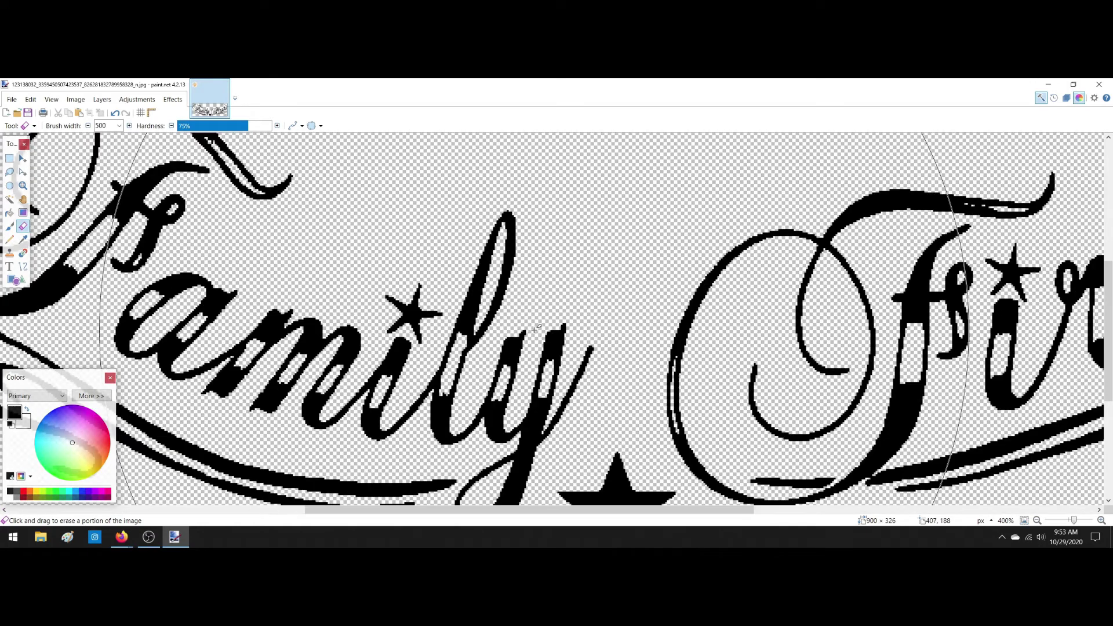
pyautogui.keyDown('ctrl'); pyautogui.scroll(2, 532, 329); pyautogui.keyUp('ctrl')
pyautogui.keyDown('ctrl'); pyautogui.scroll(1, 533, 329); pyautogui.keyUp('ctrl')
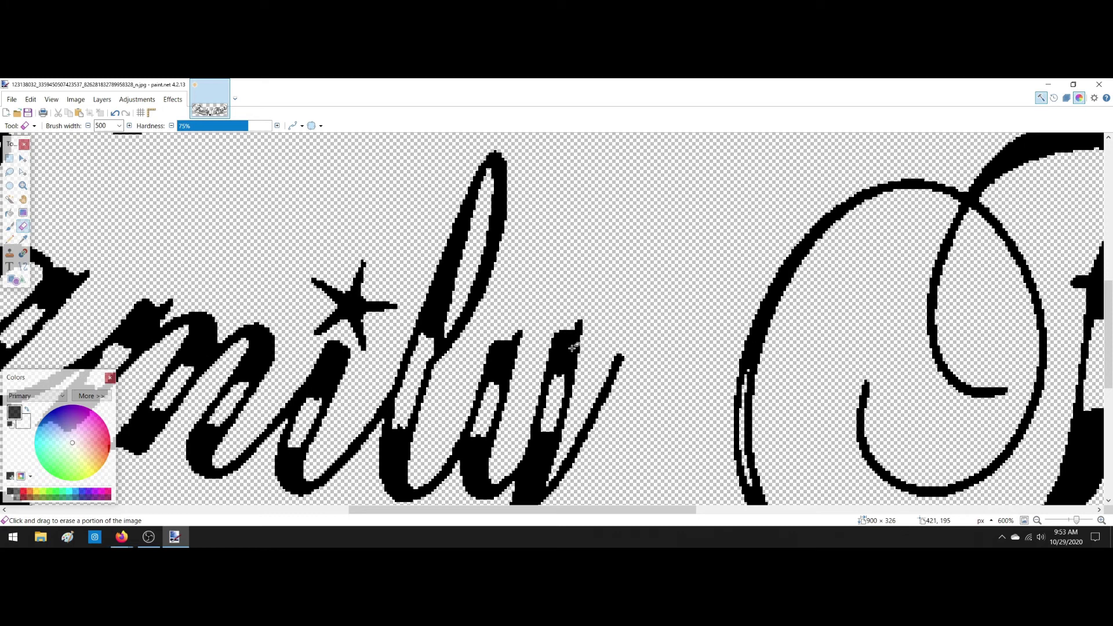
pyautogui.keyDown('ctrl'); pyautogui.scroll(-3, 573, 346); pyautogui.keyUp('ctrl')
pyautogui.keyDown('ctrl'); pyautogui.scroll(-1, 591, 326); pyautogui.keyUp('ctrl')
pyautogui.keyDown('ctrl'); pyautogui.scroll(-4, 583, 326); pyautogui.keyUp('ctrl')
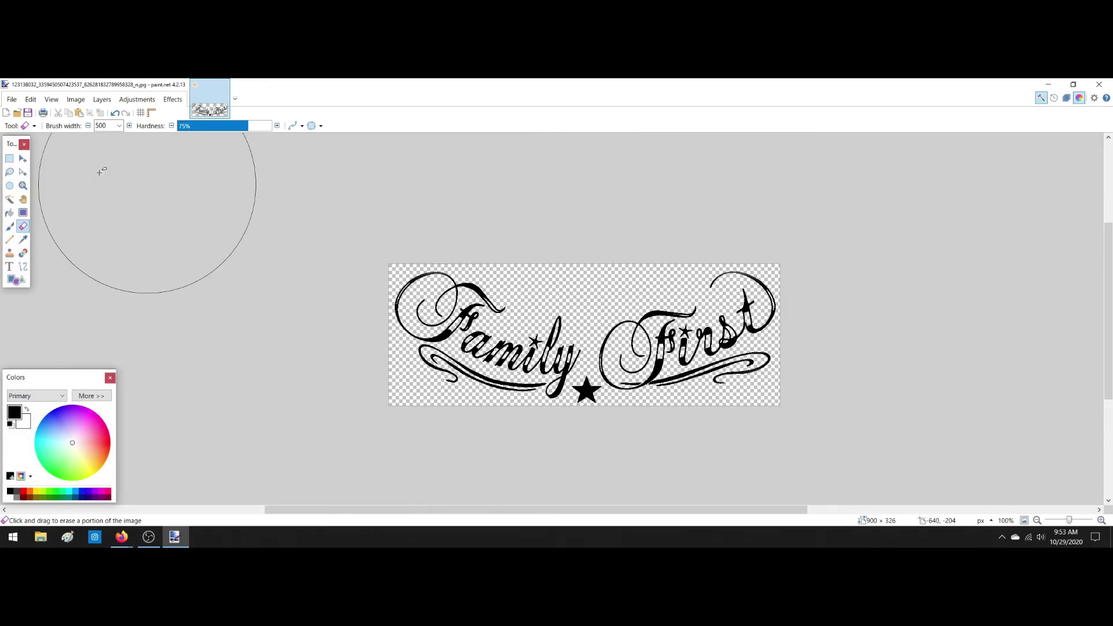
# Save the cleaned Family First logo as JPG, confirming the save settings.
pyautogui.click(11, 102)
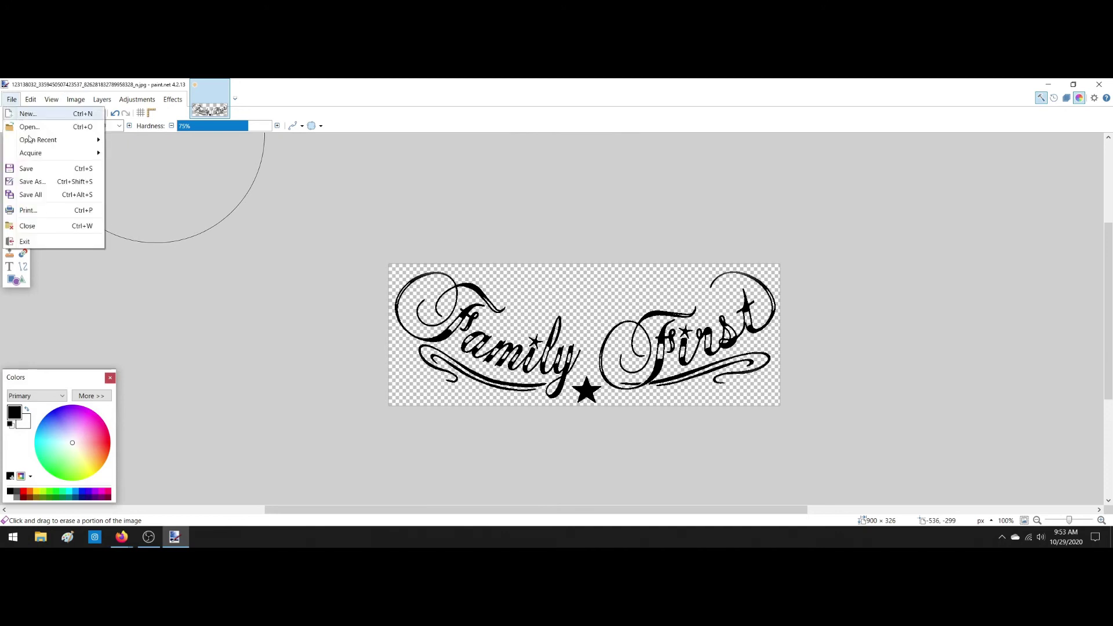
pyautogui.click(40, 171)
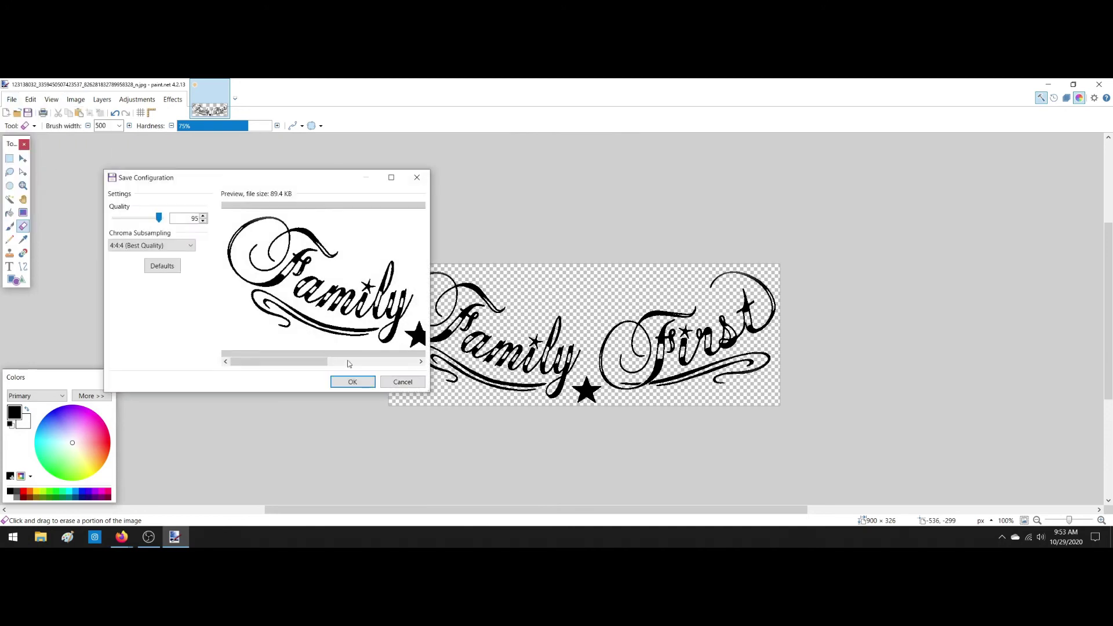
pyautogui.click(354, 381)
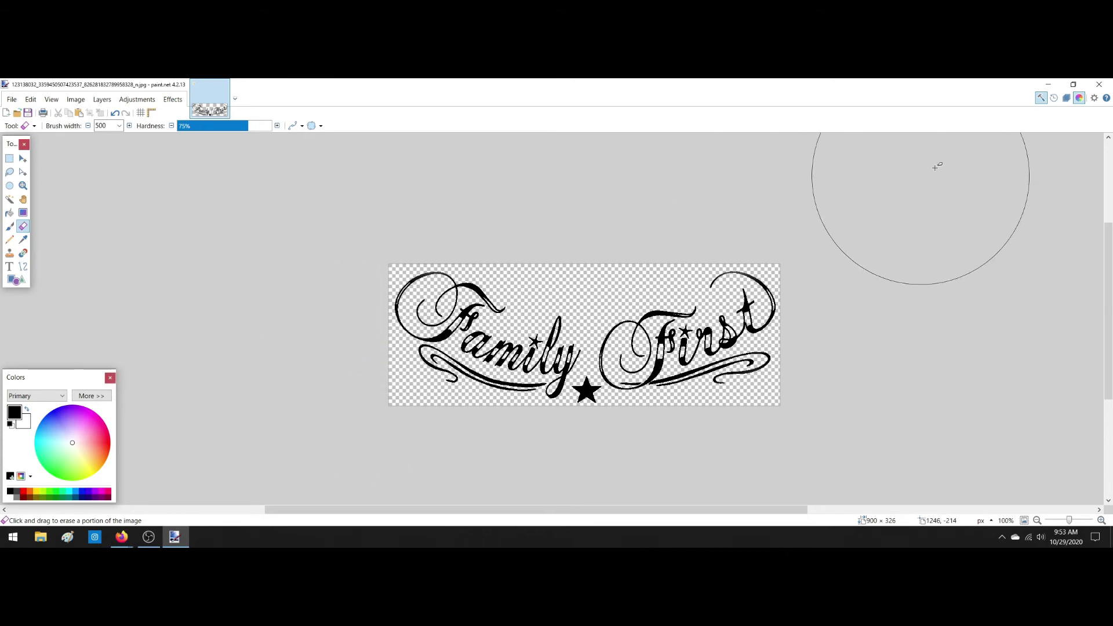
# Close paint.net, preview the saved logo in Photos, then open the cncsoftwares folder.
pyautogui.click(1103, 84)
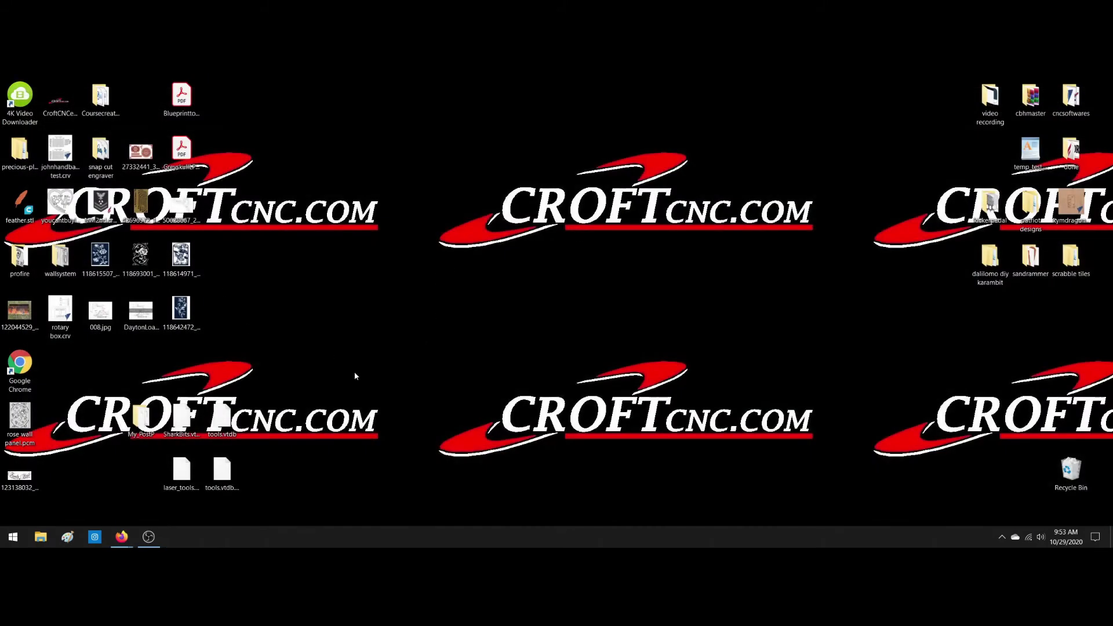
pyautogui.doubleClick(19, 479)
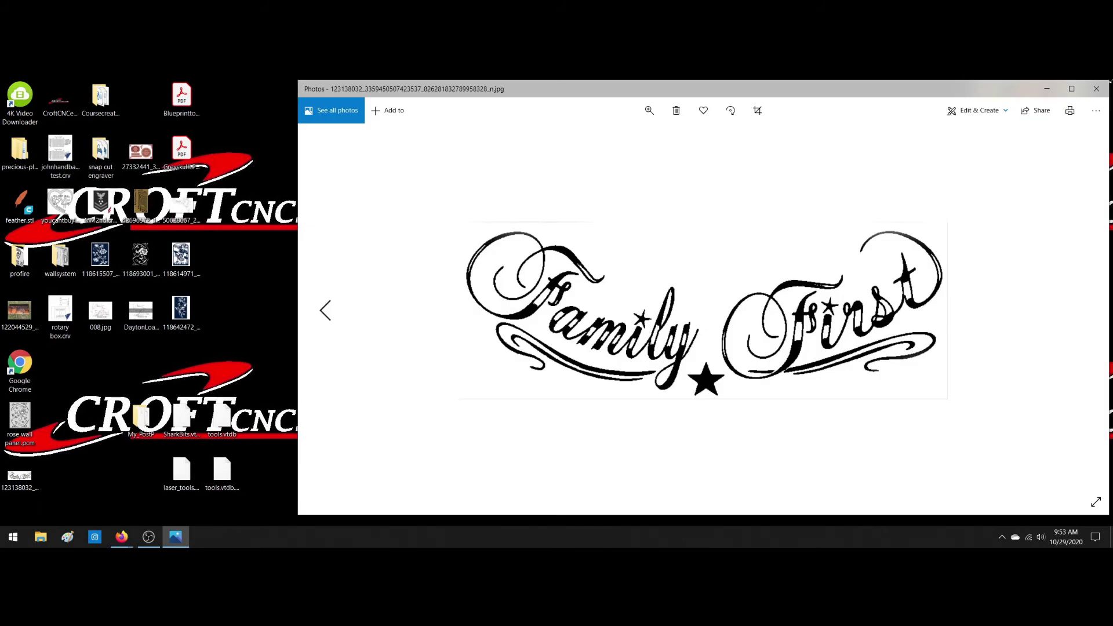
pyautogui.click(1096, 88)
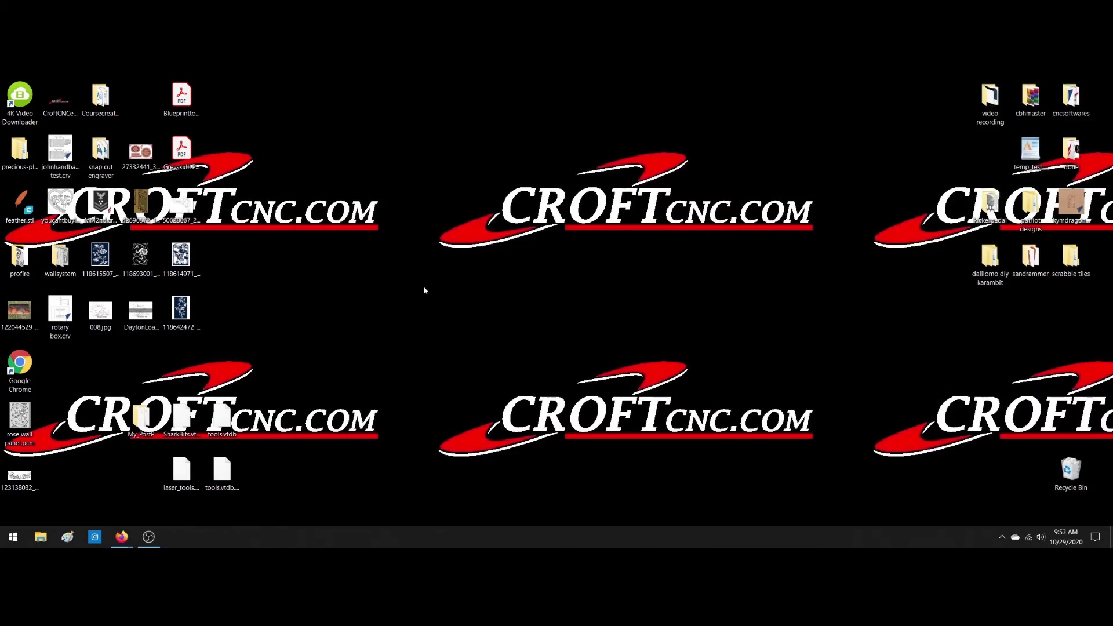
pyautogui.doubleClick(1071, 97)
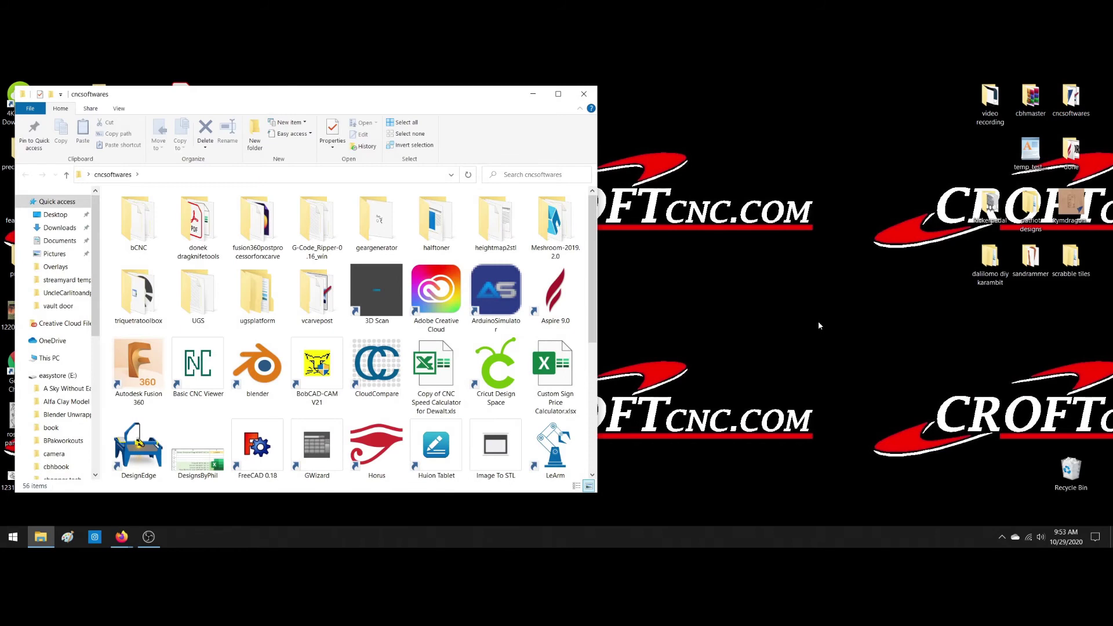
pyautogui.scroll(-3, 441, 439)
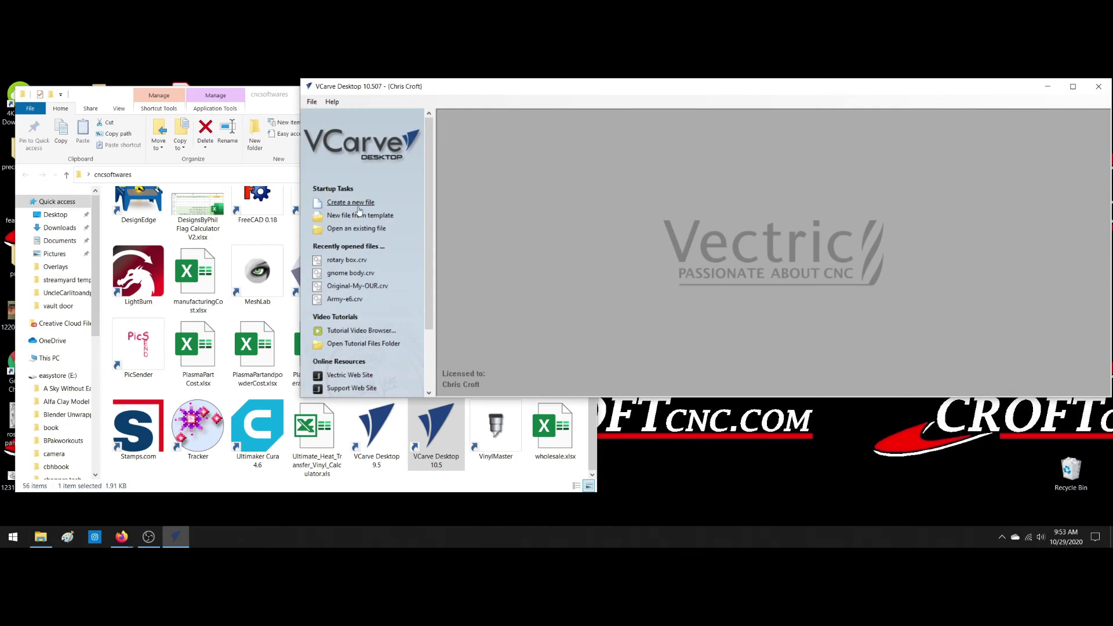
# Create a new single-sided 24 × 24 × 0.75 inch job in a maximized window.
pyautogui.click(357, 203)
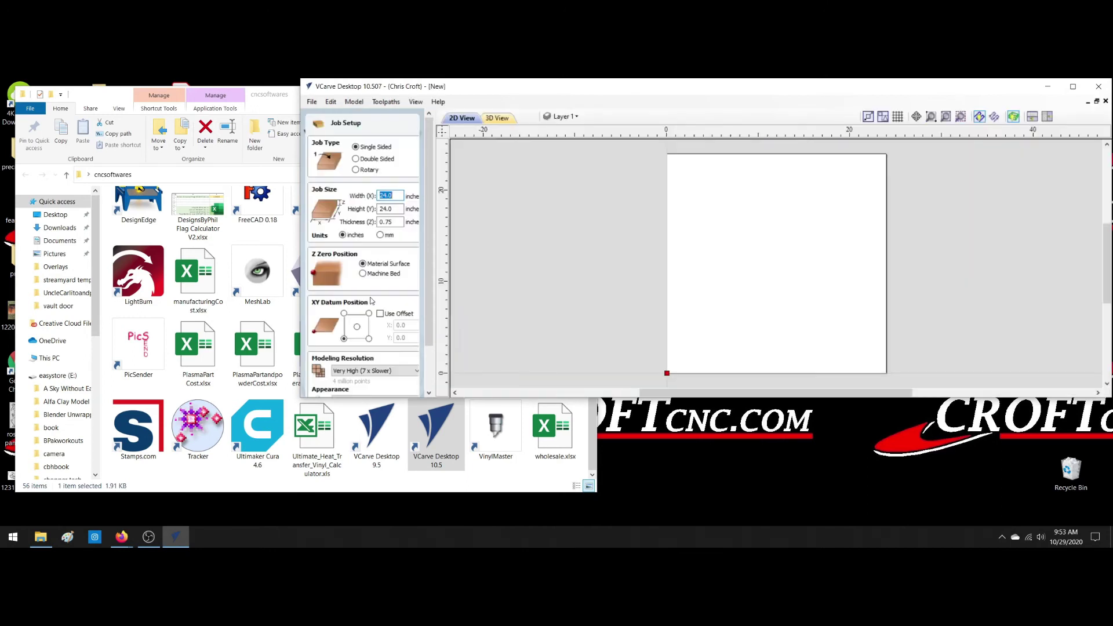
pyautogui.click(428, 311)
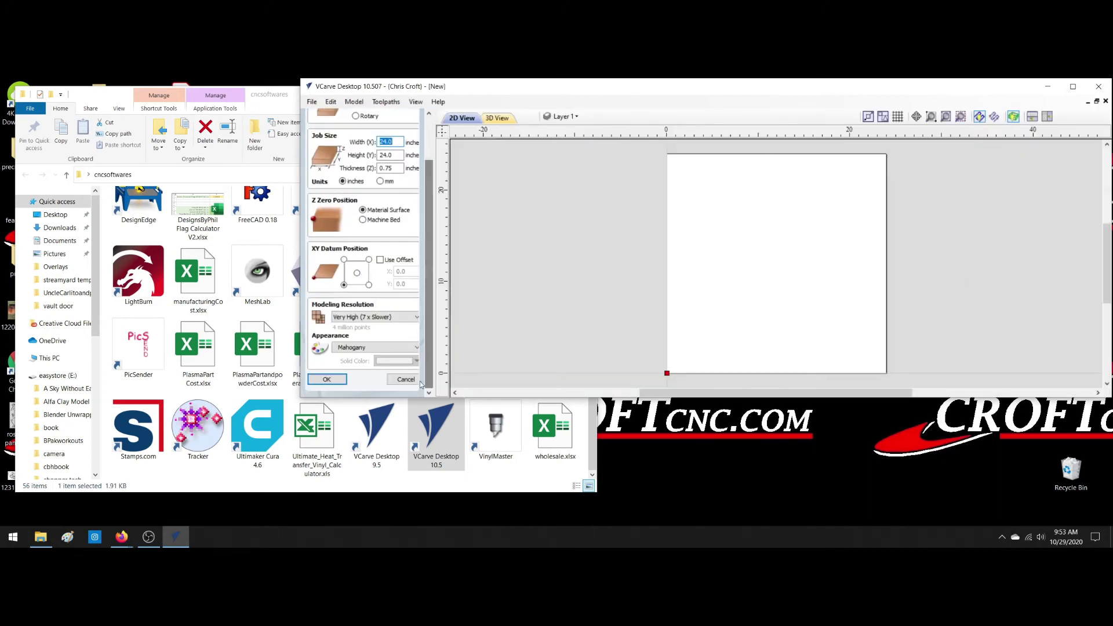
pyautogui.click(1074, 88)
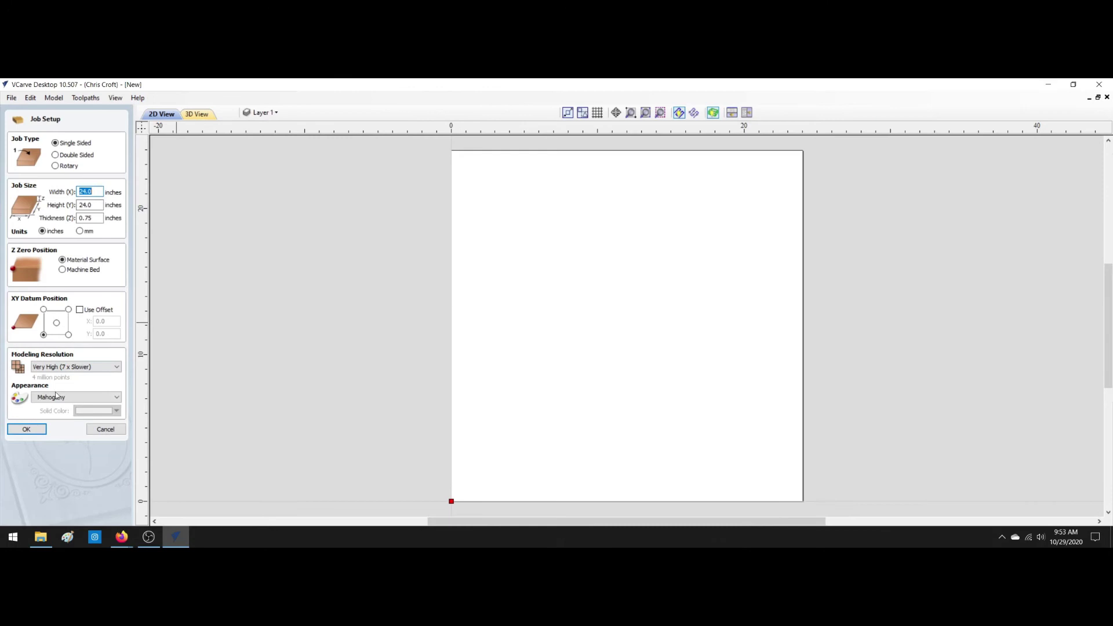
pyautogui.click(33, 431)
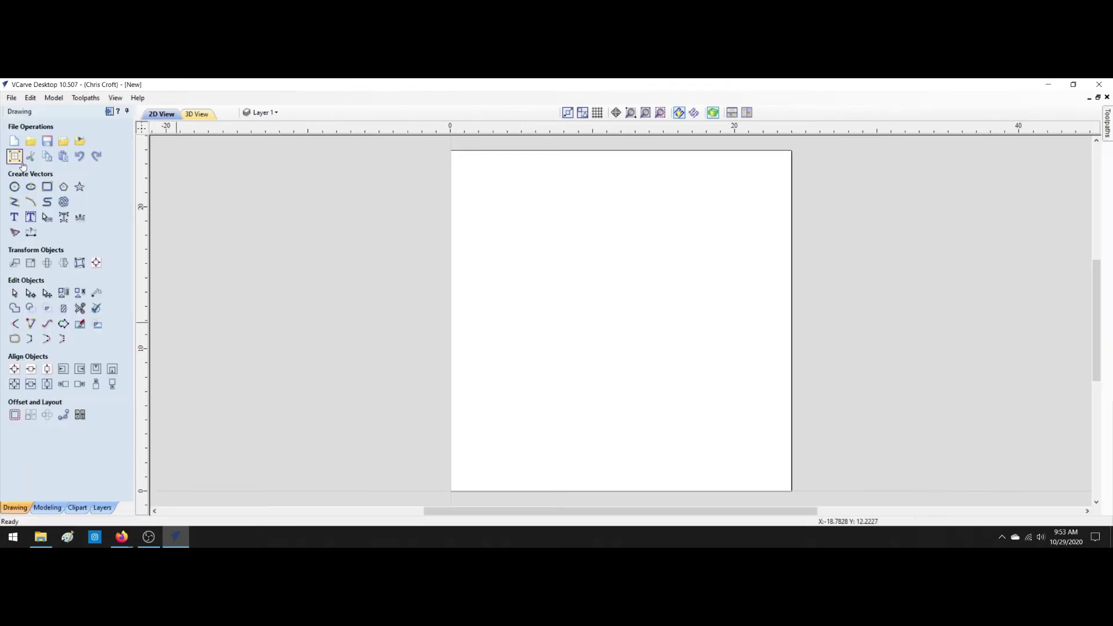
# Import the Family First JPG as a bitmap onto the VCarve job sheet.
pyautogui.click(76, 143)
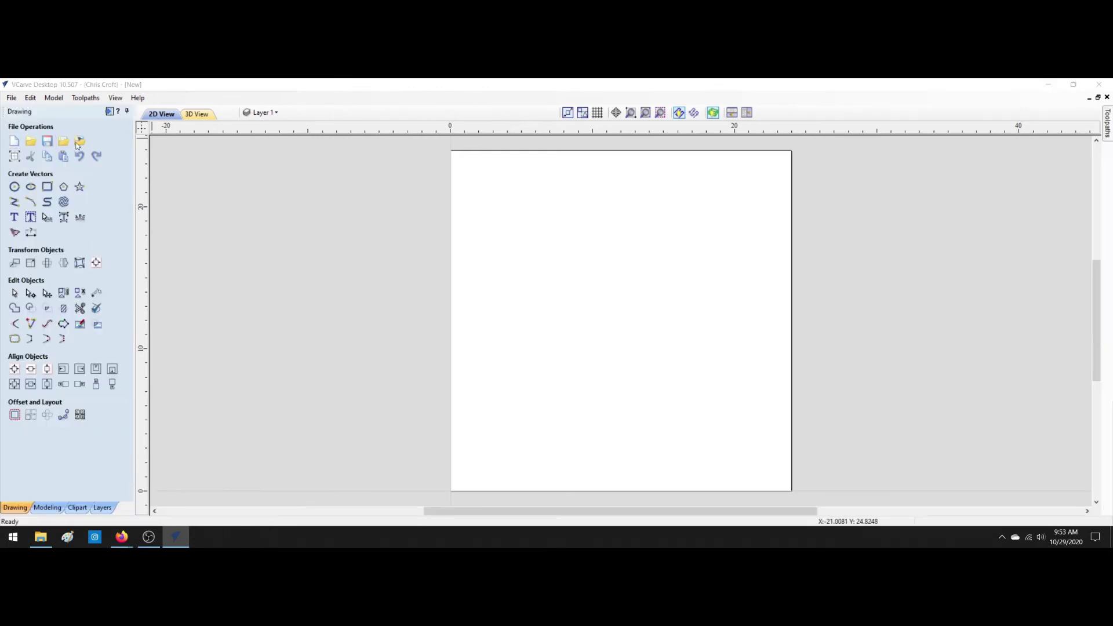
pyautogui.scroll(-5, 691, 318)
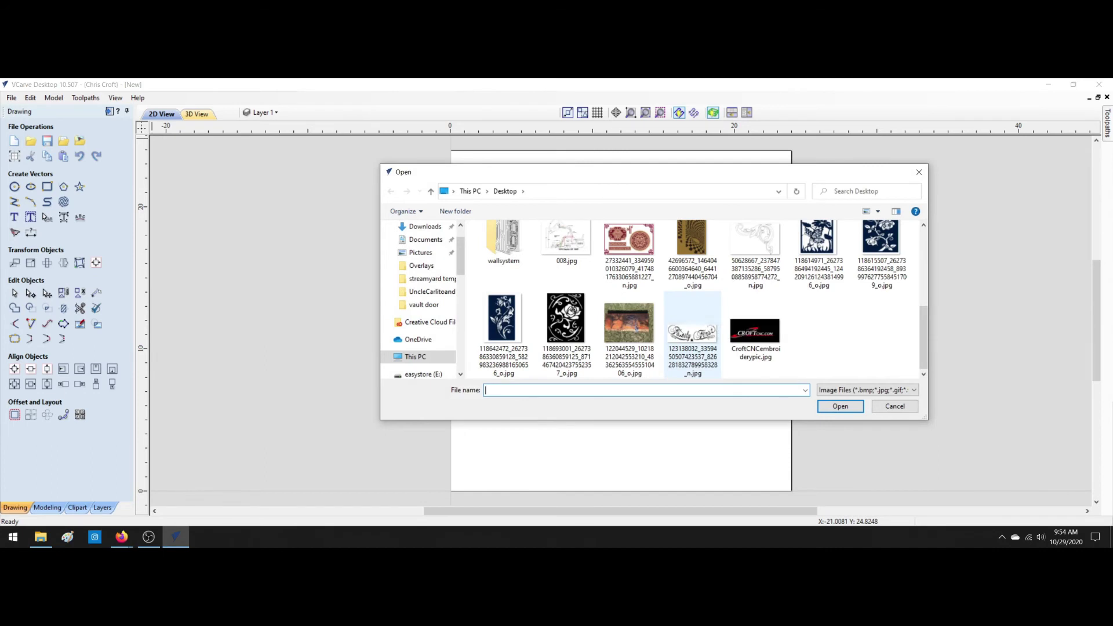
pyautogui.doubleClick(693, 331)
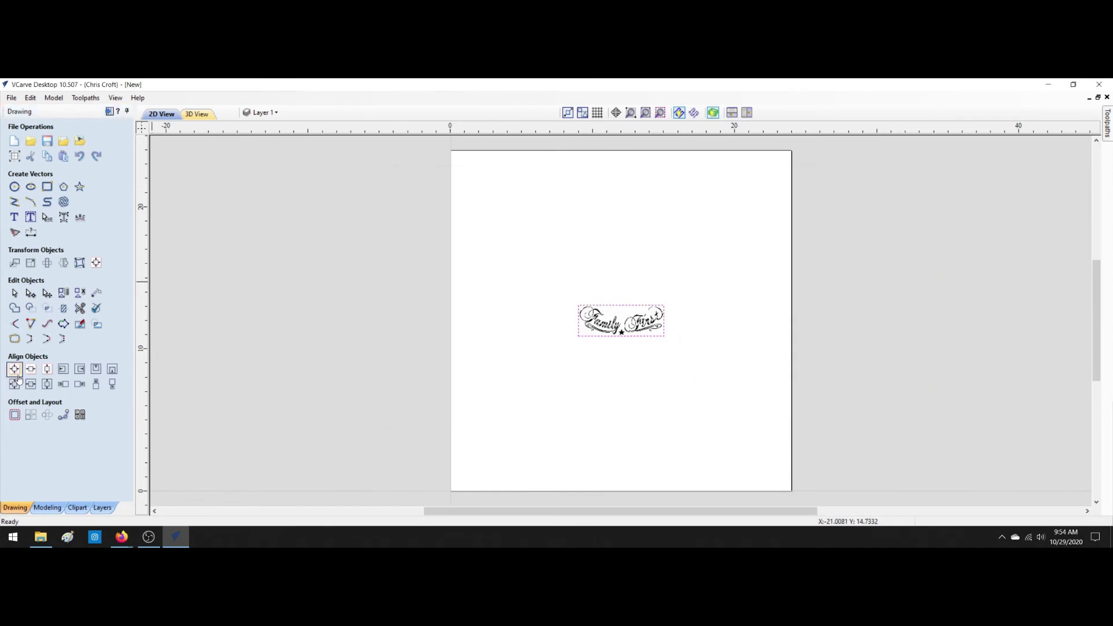
pyautogui.scroll(2, 644, 323)
pyautogui.scroll(3, 644, 323)
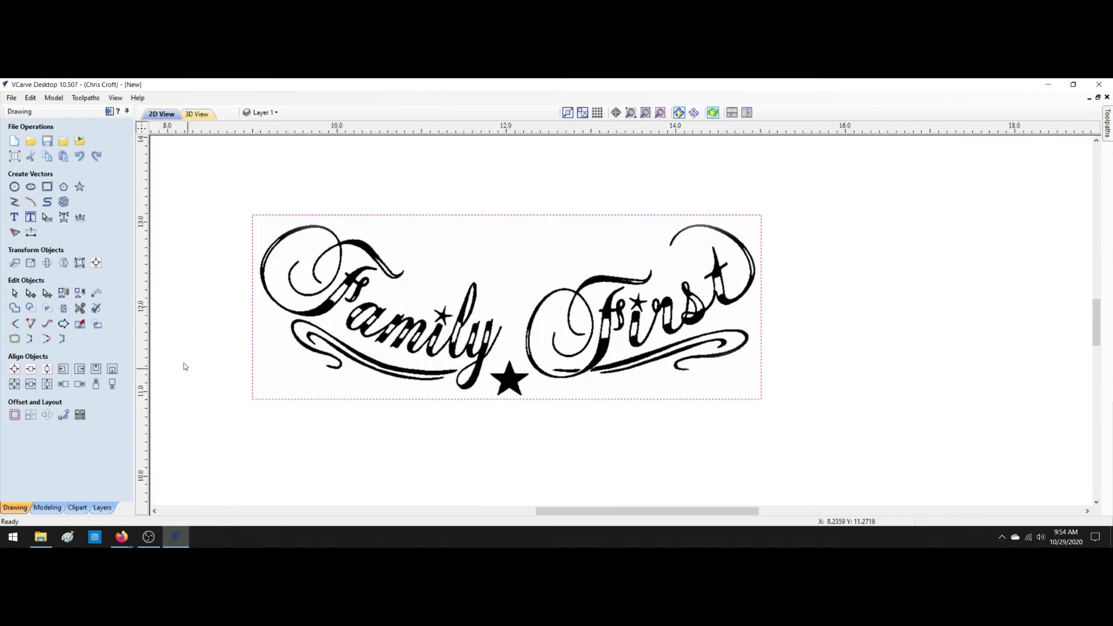
# Trace the Family First bitmap in Black/White into vector outlines, then delete the original bitmap.
pyautogui.click(14, 232)
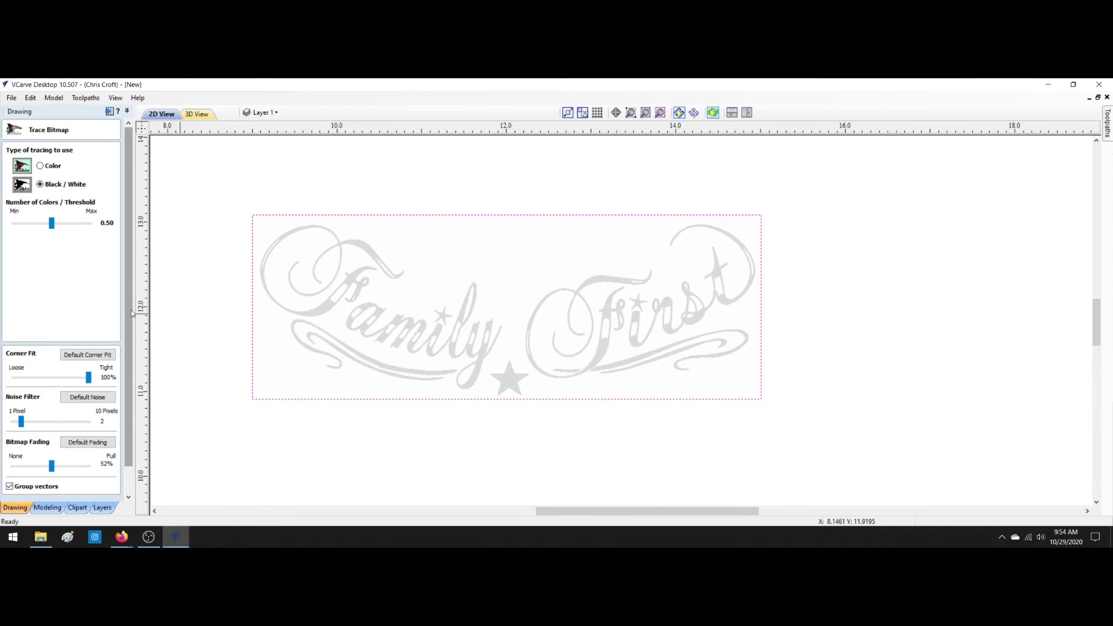
pyautogui.scroll(-1, 131, 310)
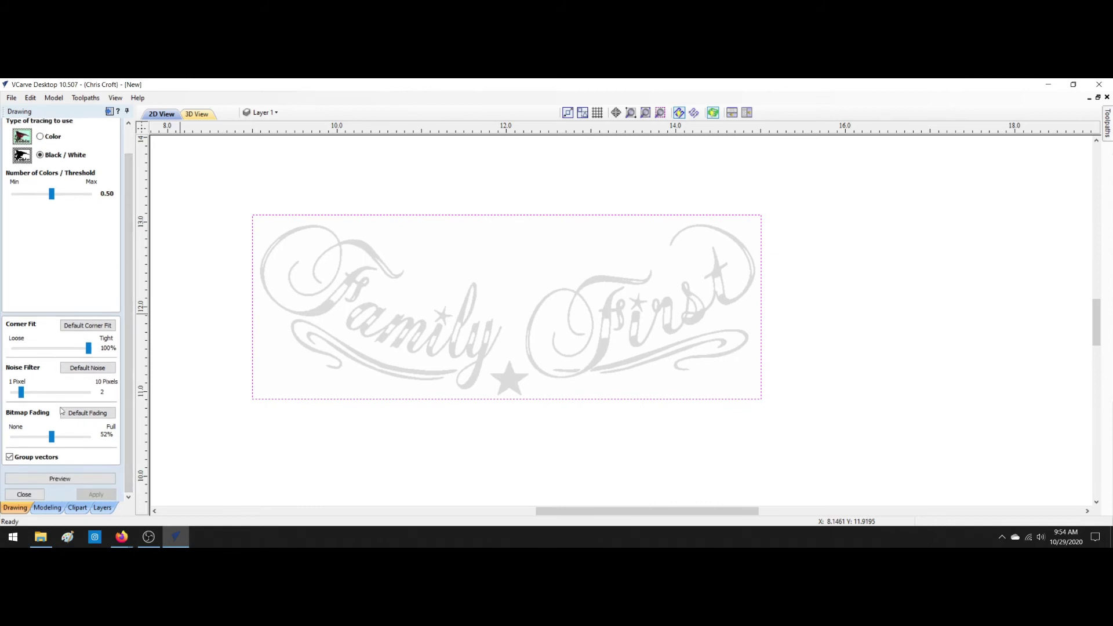
pyautogui.click(43, 480)
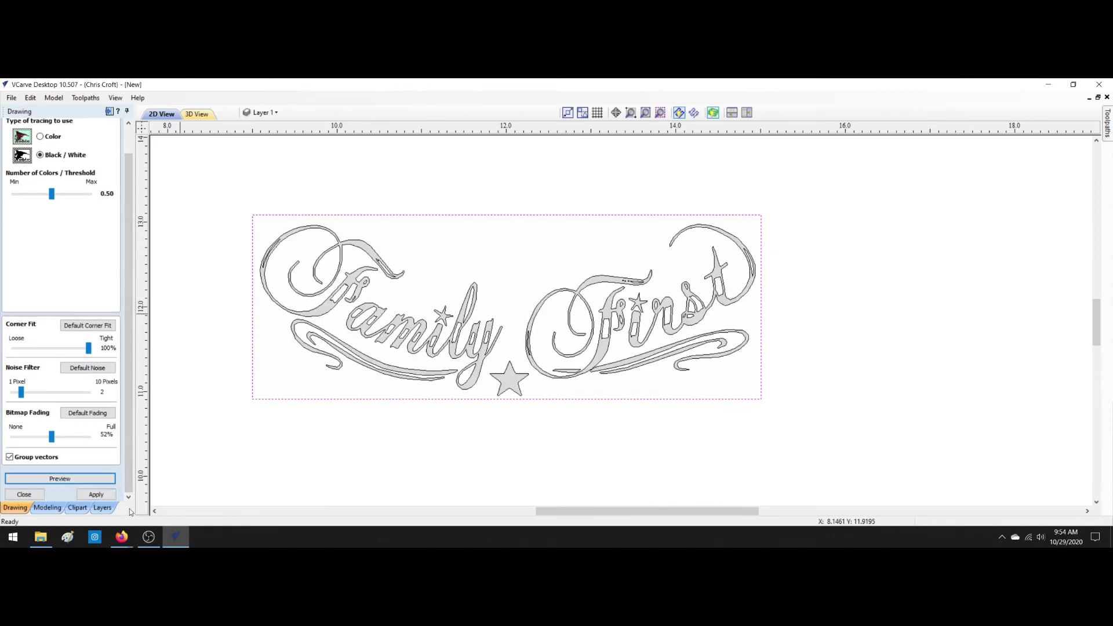
pyautogui.click(102, 496)
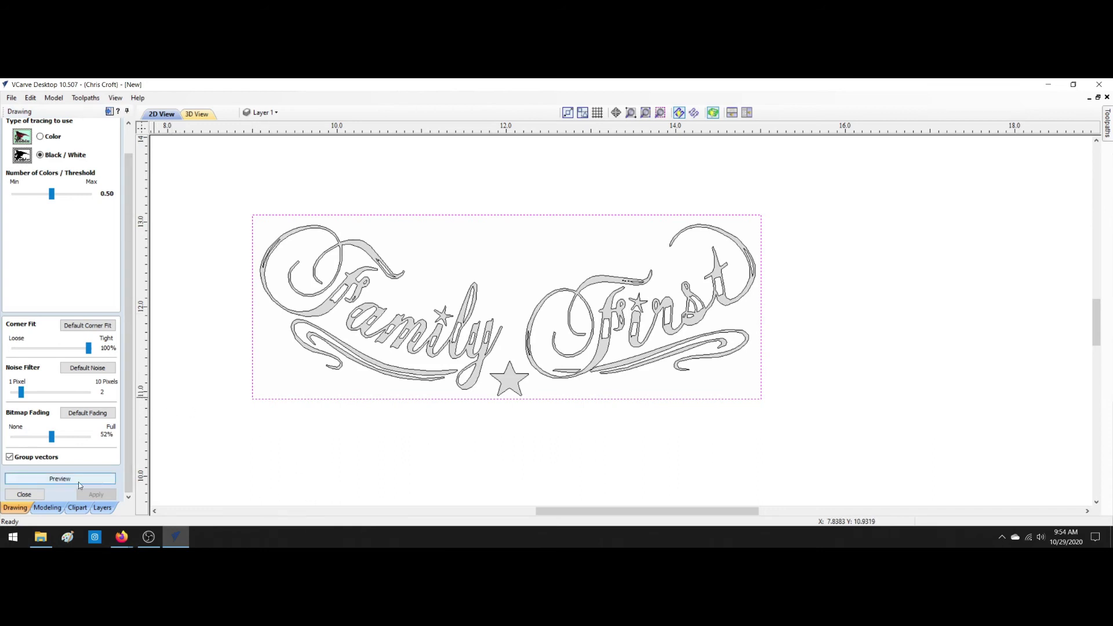
pyautogui.click(23, 494)
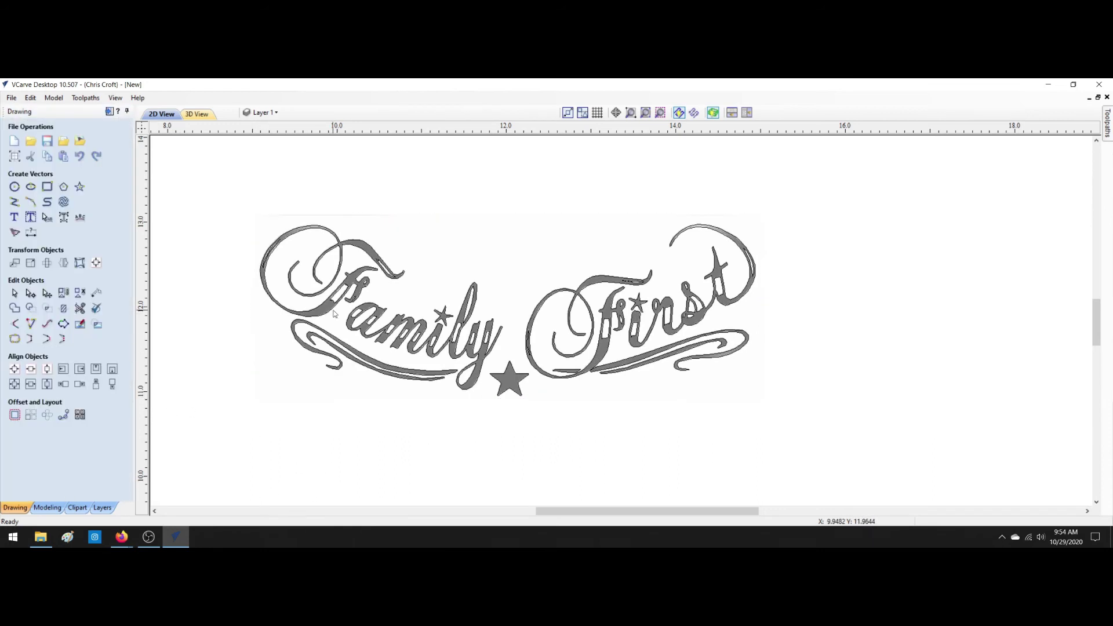
pyautogui.click(383, 340)
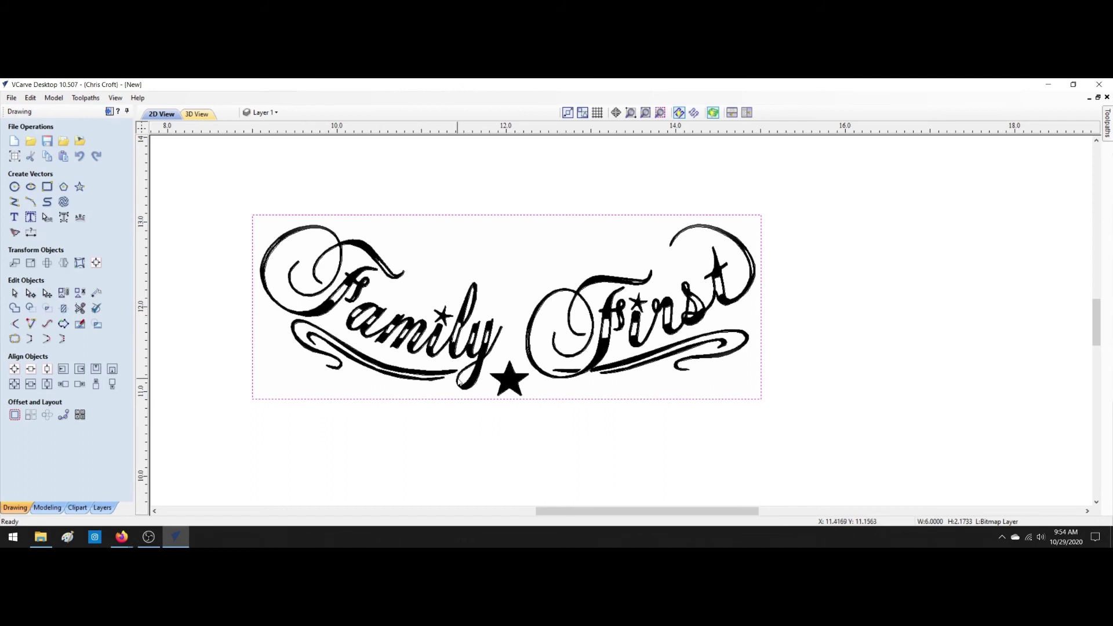
pyautogui.press('Delete')
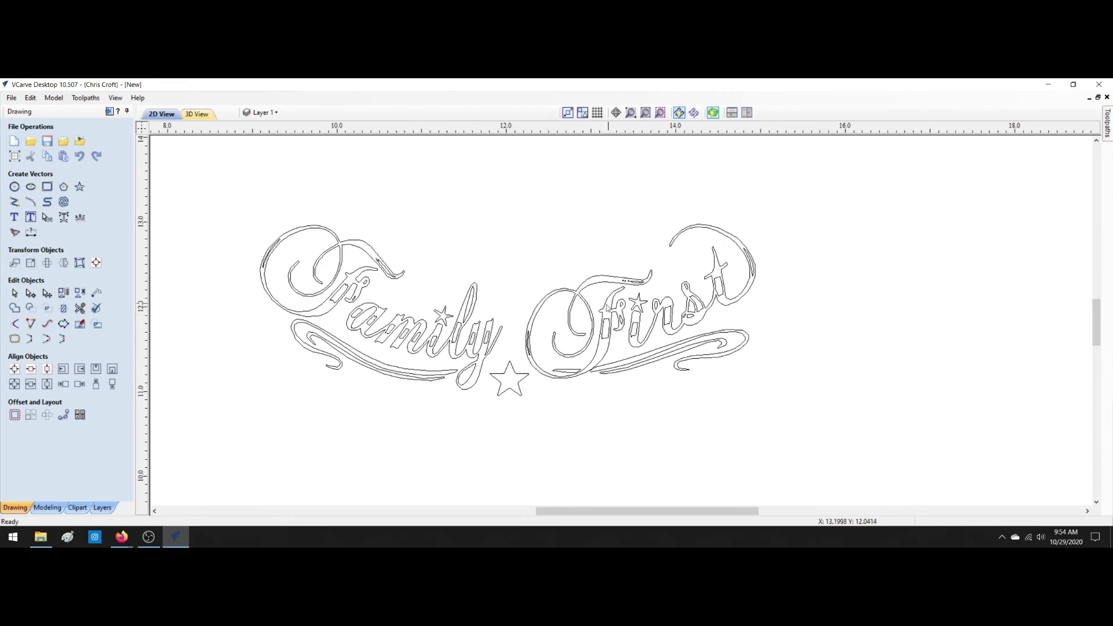
# Save the traced design as family first.crv.
pyautogui.click(12, 98)
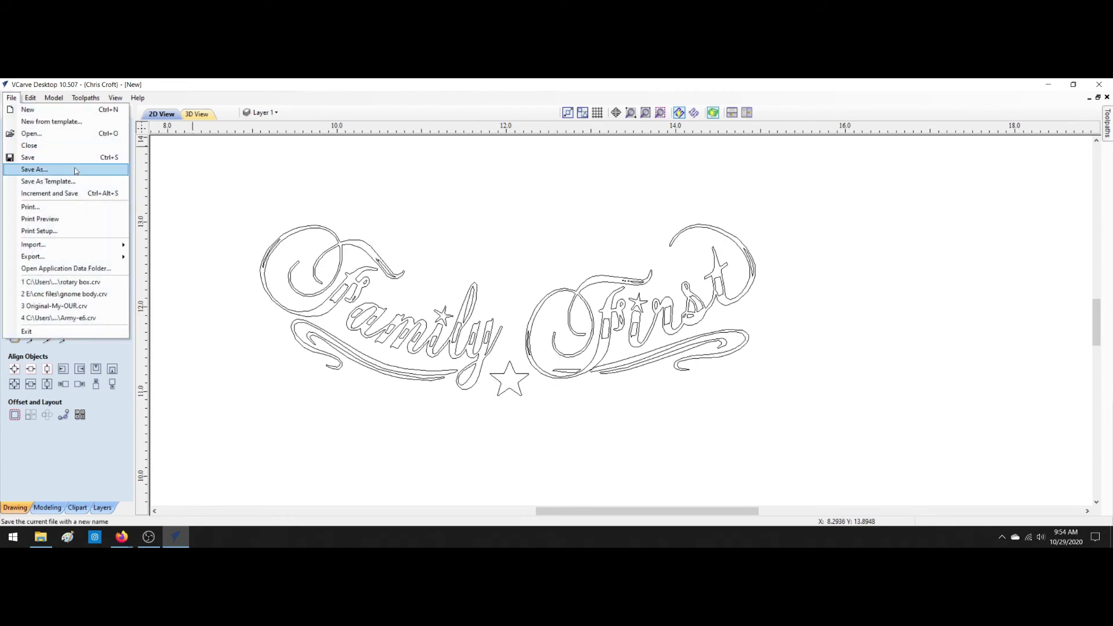
pyautogui.click(78, 173)
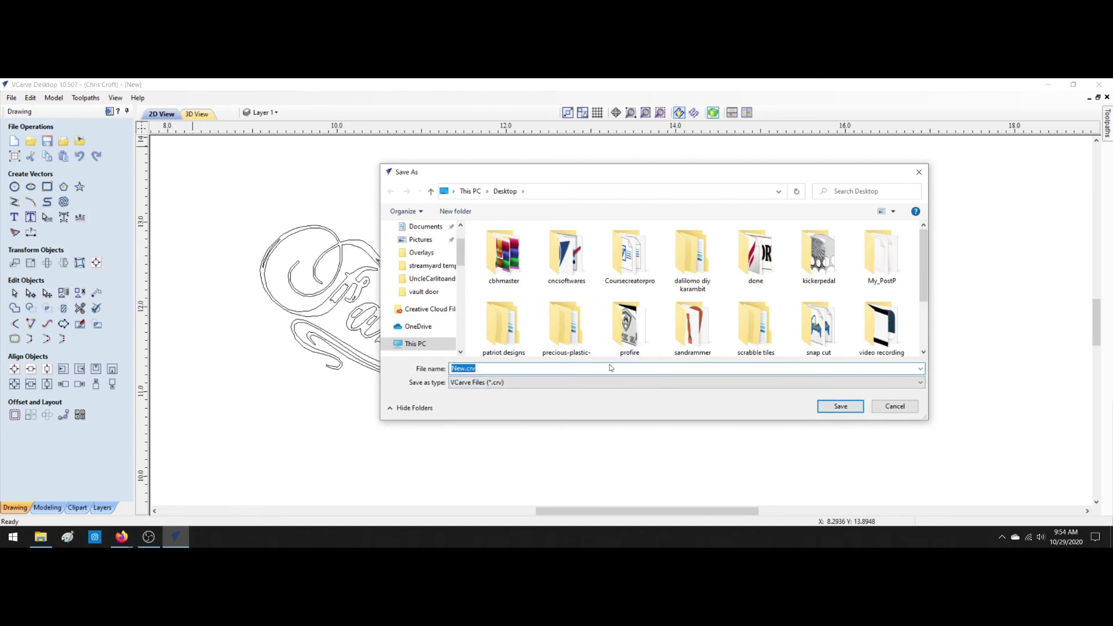
pyautogui.write('family first')
pyautogui.click(841, 406)
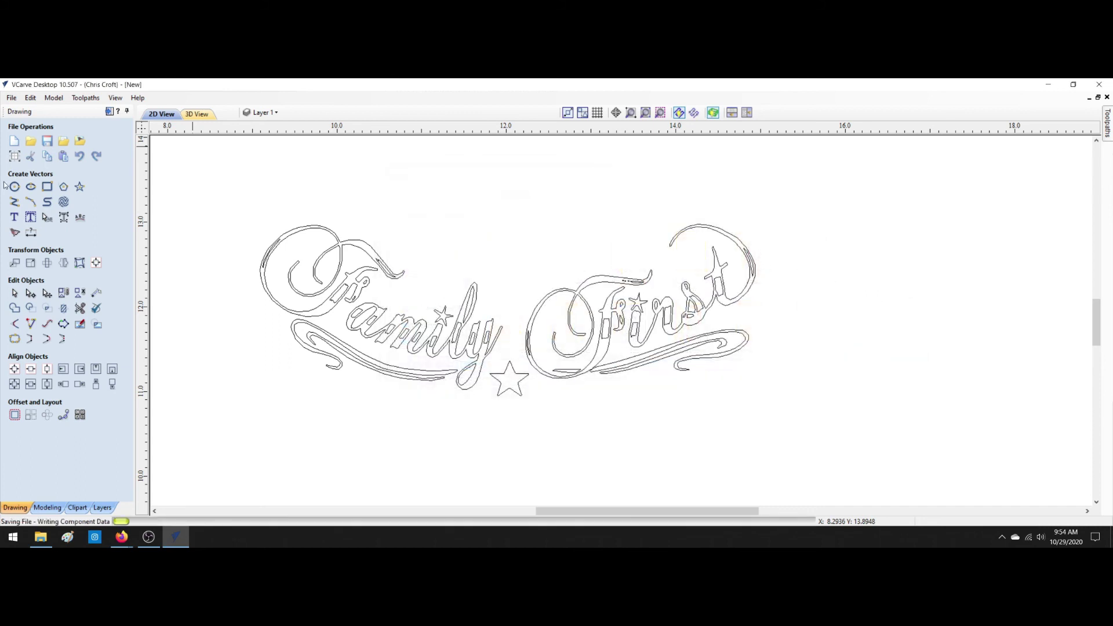
# Export the vectors as family first.dxf, then close VCarve Desktop and File Explorer.
pyautogui.click(11, 98)
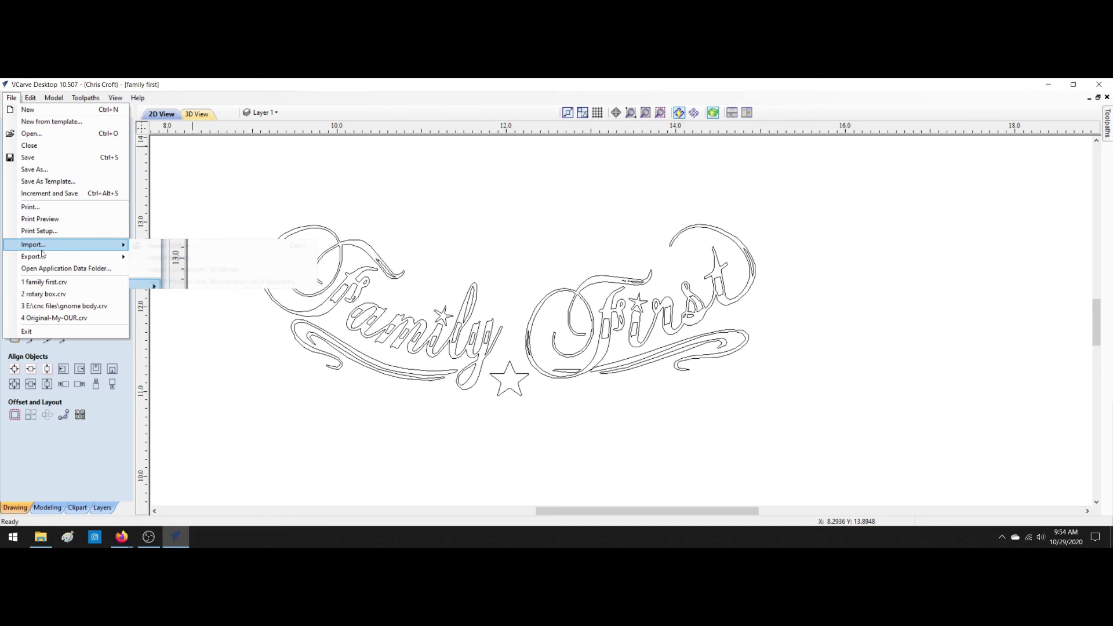
pyautogui.moveTo(32, 257)
pyautogui.click(161, 268)
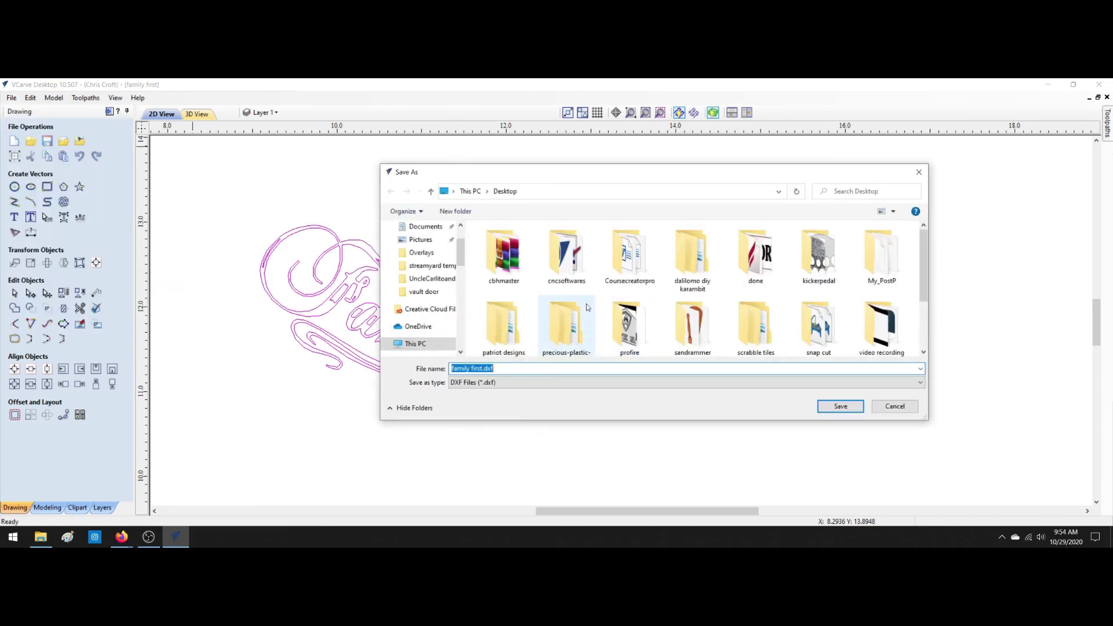
pyautogui.click(832, 407)
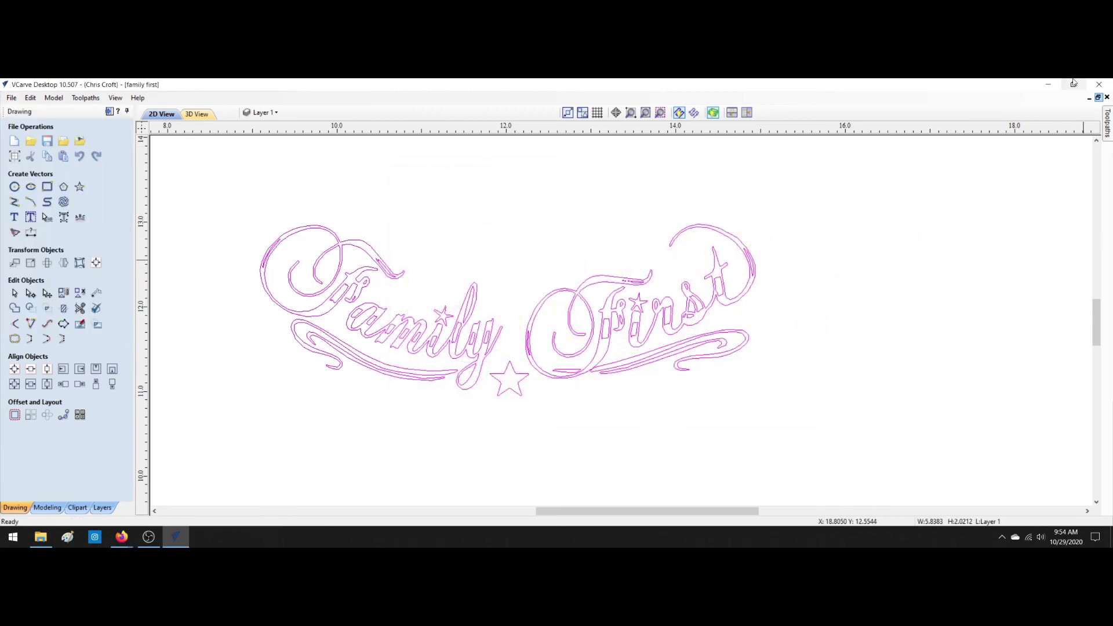
pyautogui.click(1097, 84)
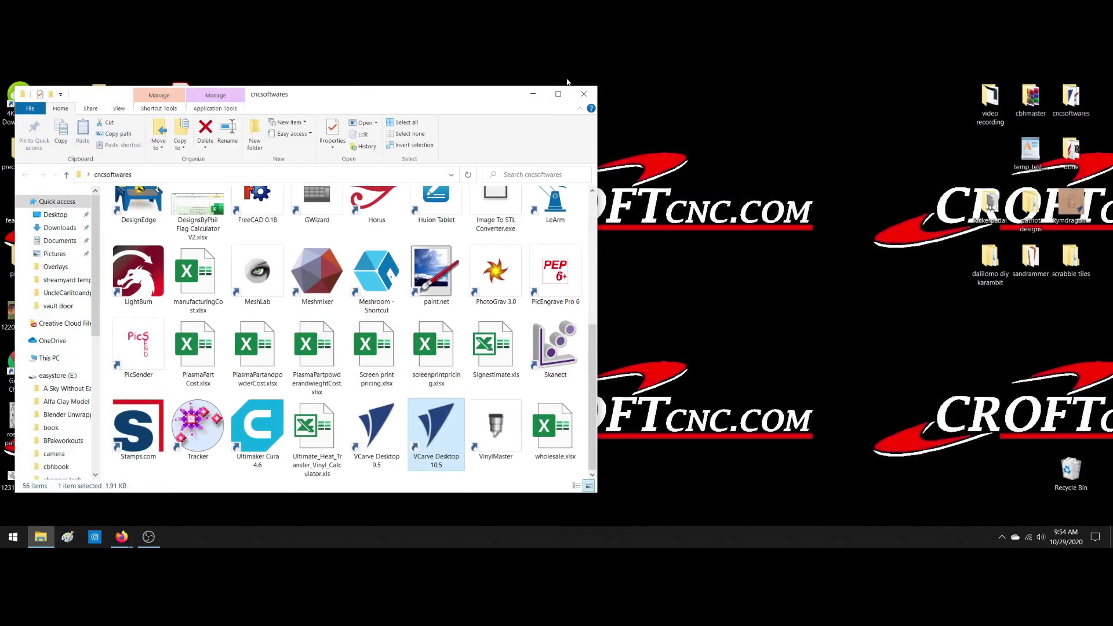
pyautogui.click(584, 93)
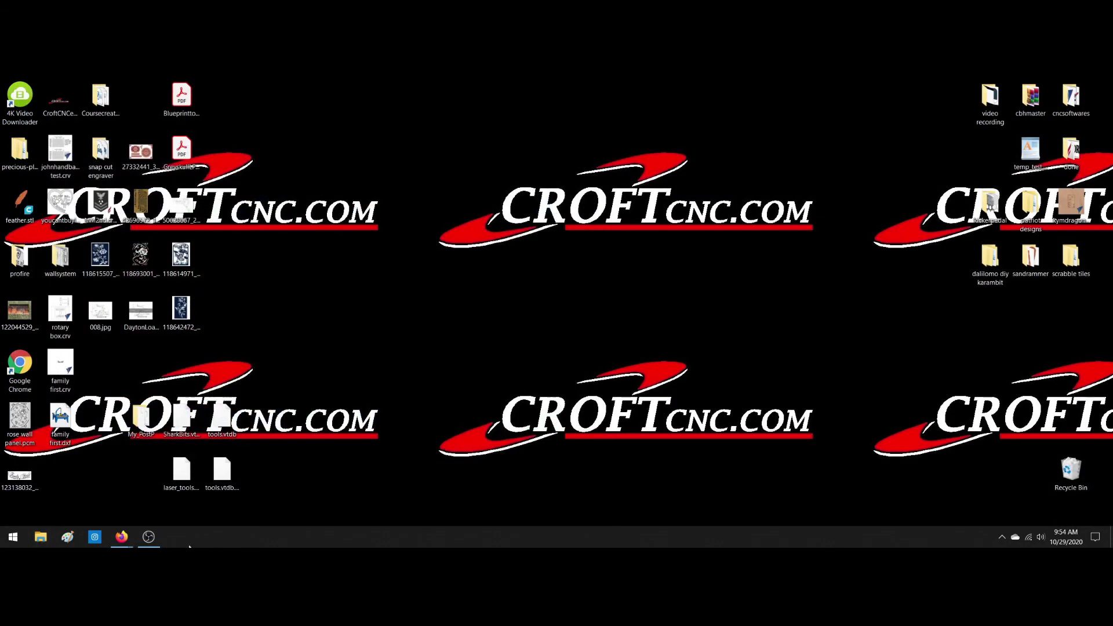